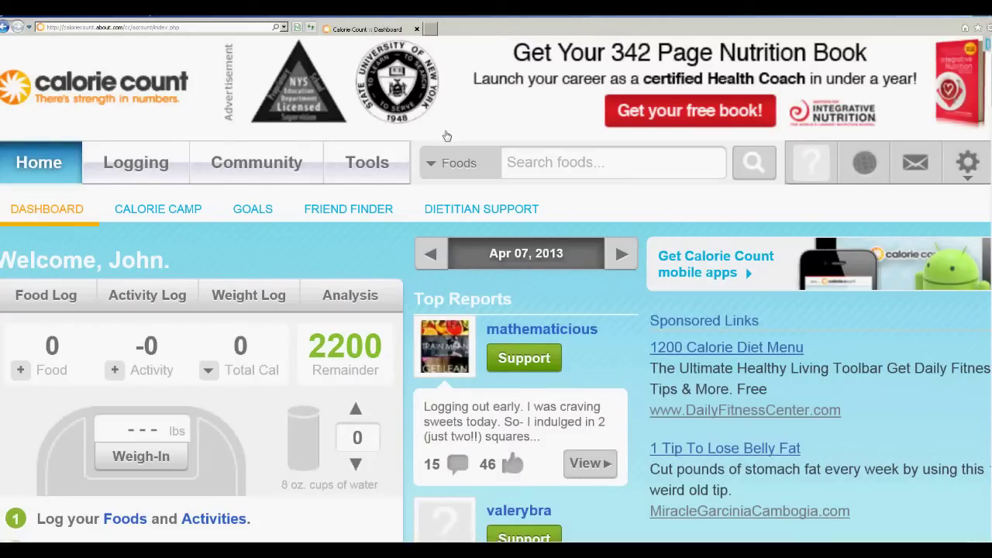
- Open the Food Log and start adding a breakfast item
mouse_move(145, 158)
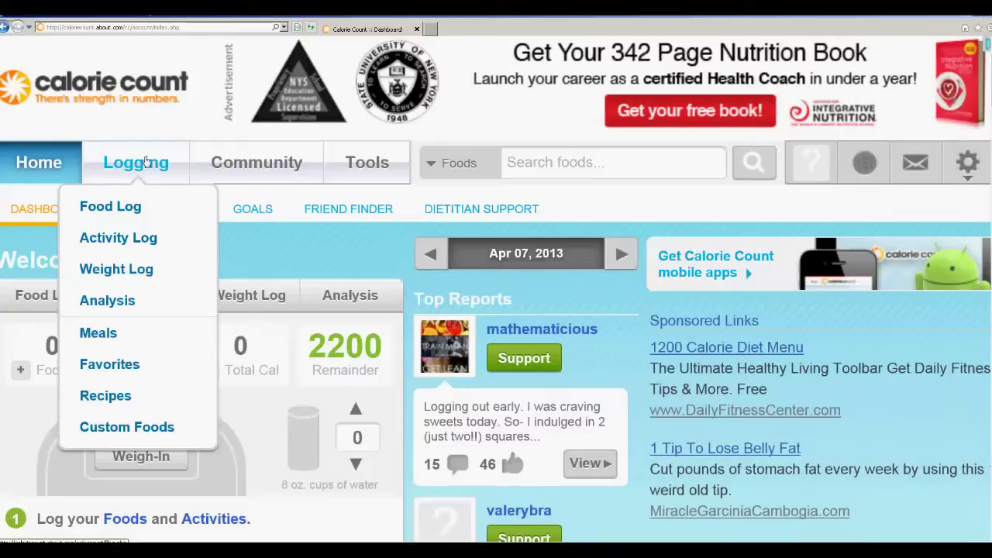
left_click(135, 207)
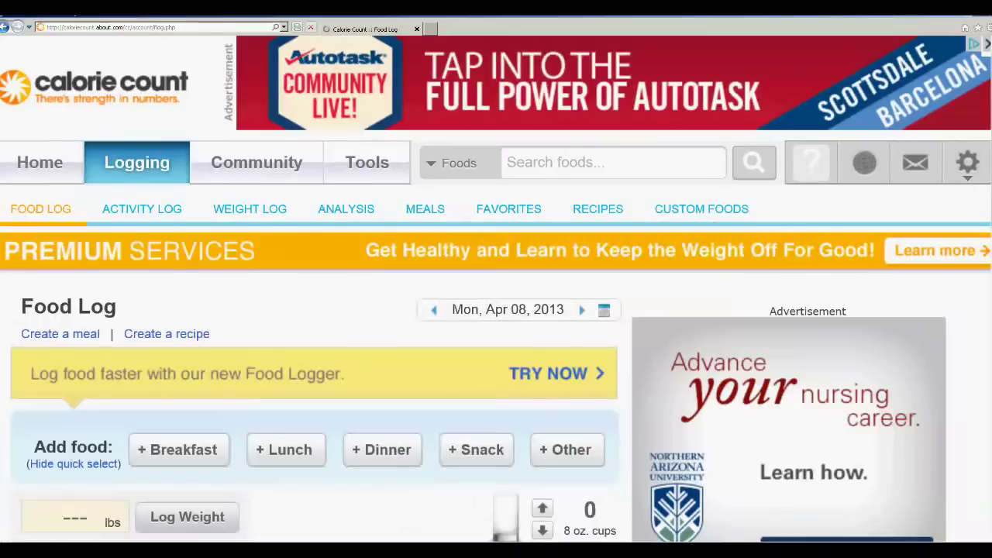
scroll(496, 310, "down", 3)
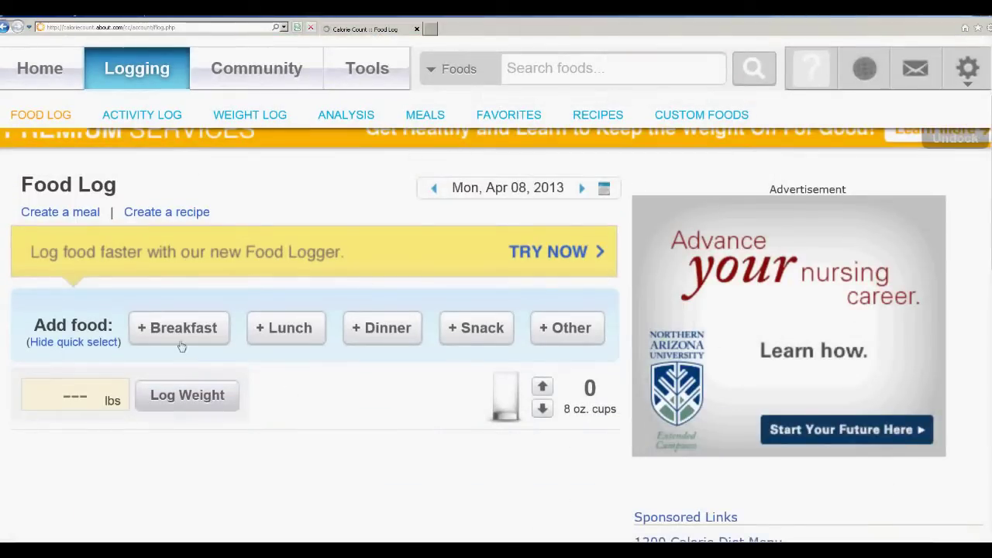
left_click(182, 341)
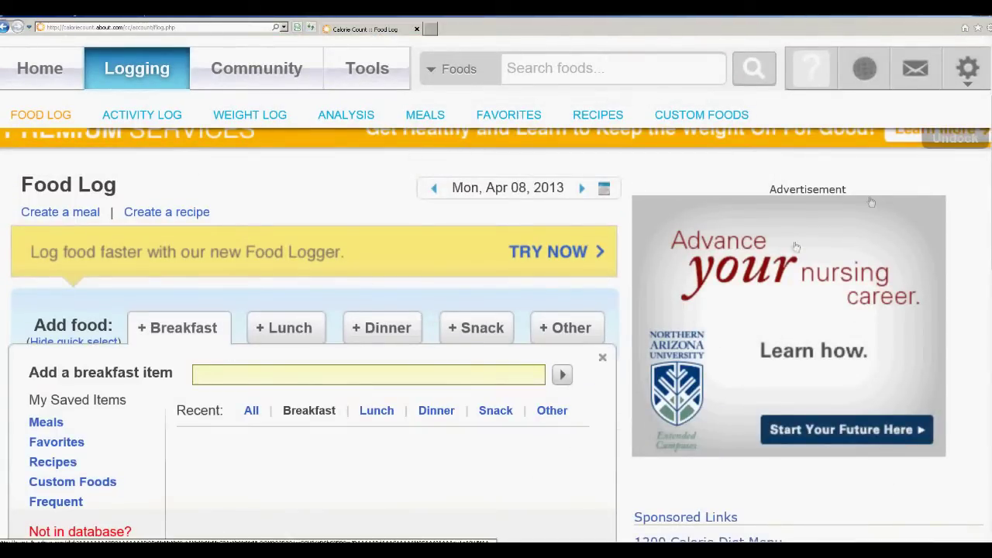
- Search the food database for "hard boiled egg" and open the Farm Fresh Eggland's Best Egg entry
scroll(788, 229, "down", 4)
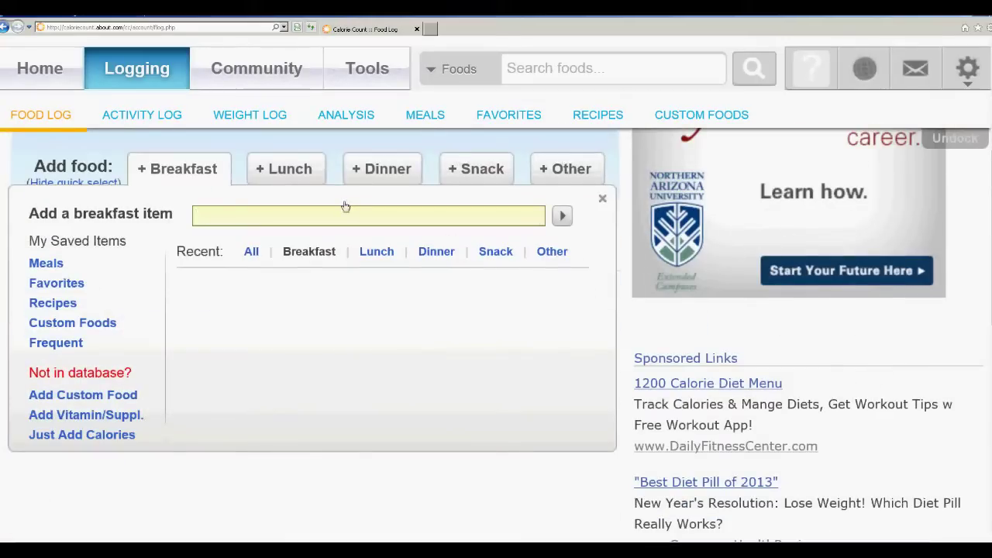
type("hard boiled")
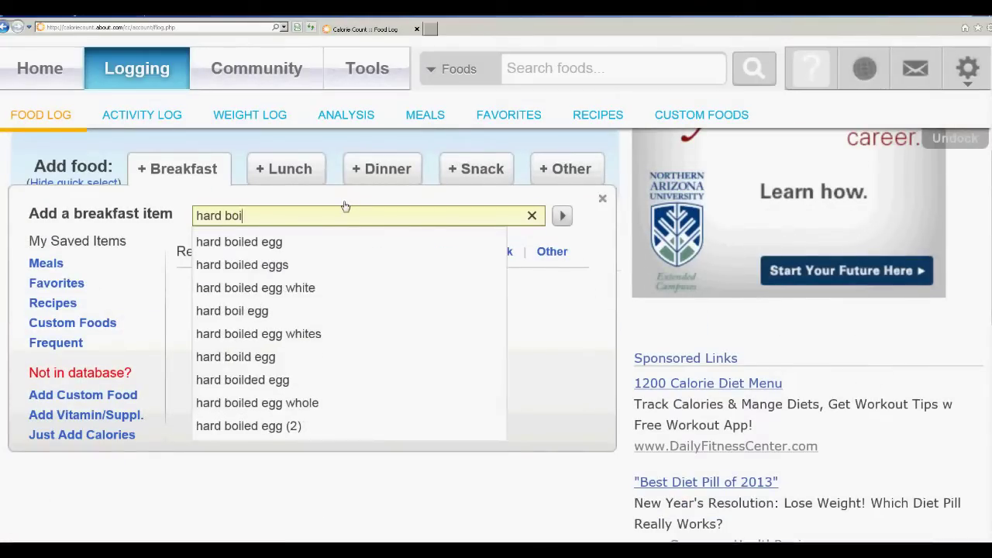
left_click(248, 241)
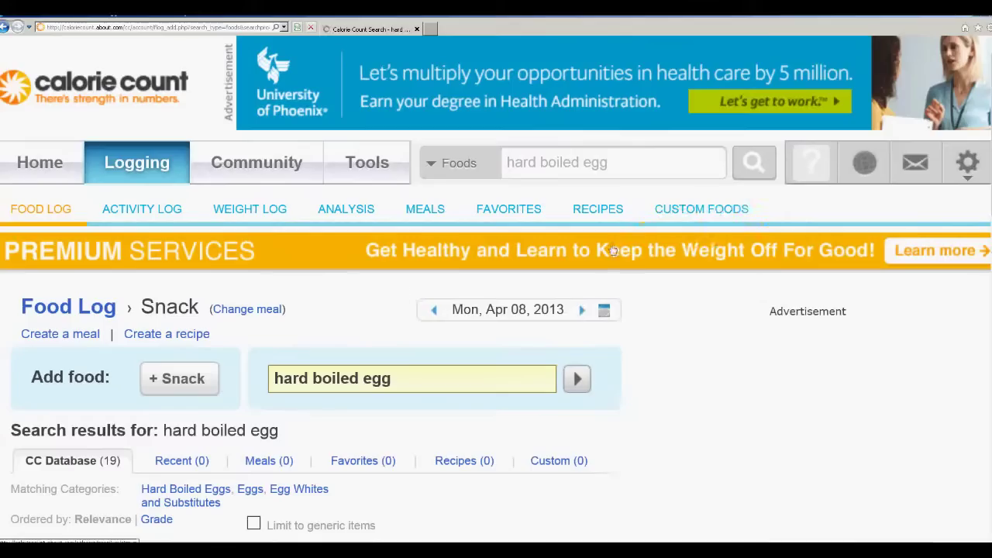
scroll(710, 228, "down", 5)
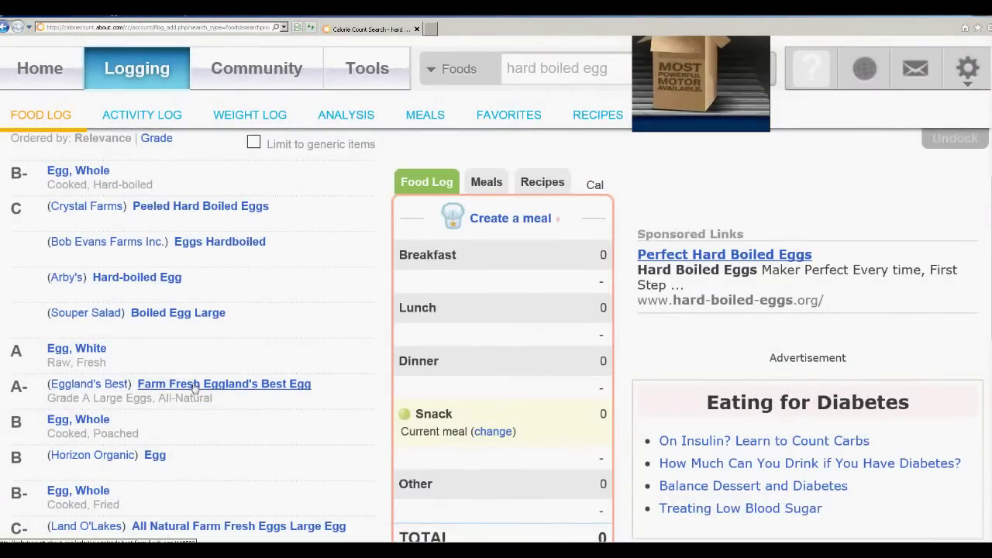
left_click(194, 387)
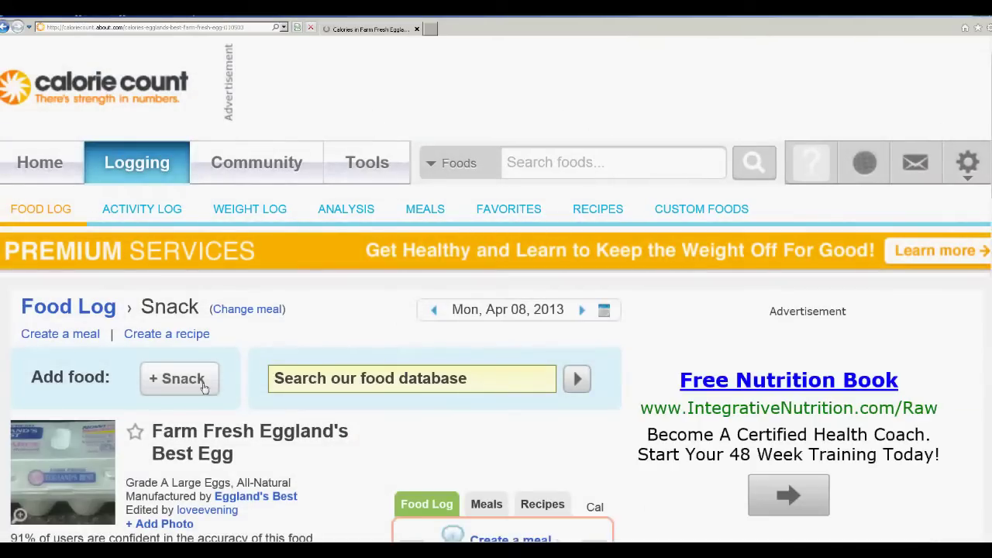
- Change the current meal to Breakfast and log 2 large eggs of the Eggland's Best item
scroll(306, 361, "down", 2)
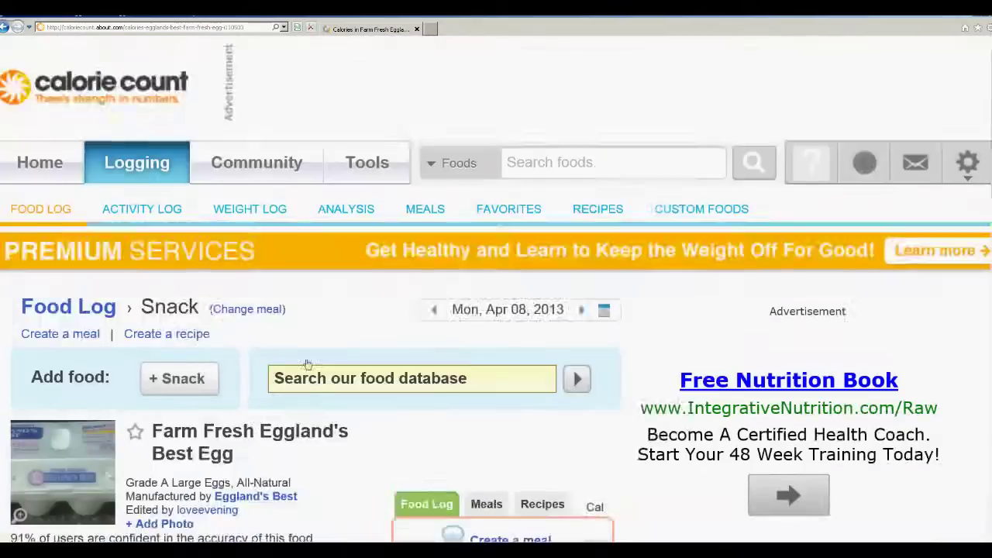
left_click(248, 180)
left_click(242, 214)
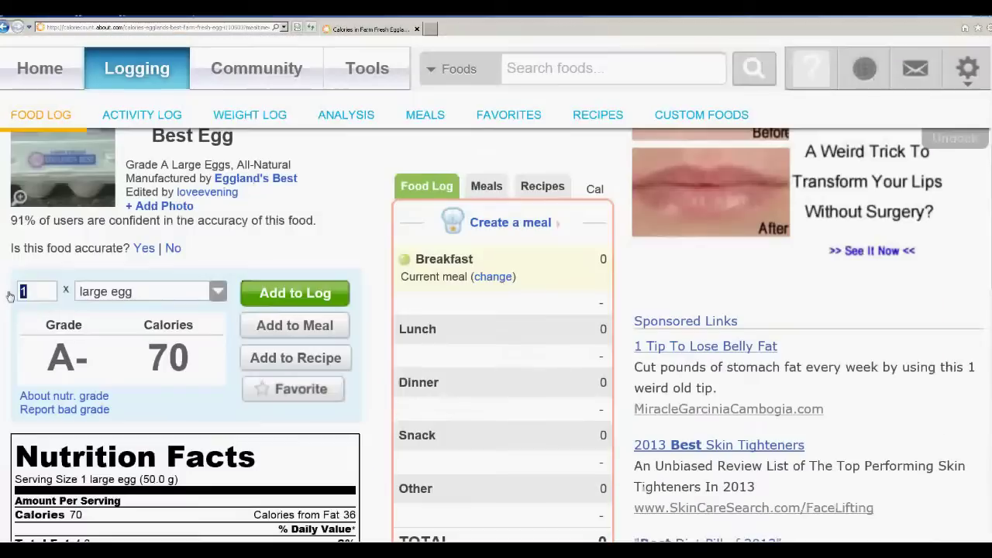
type("2")
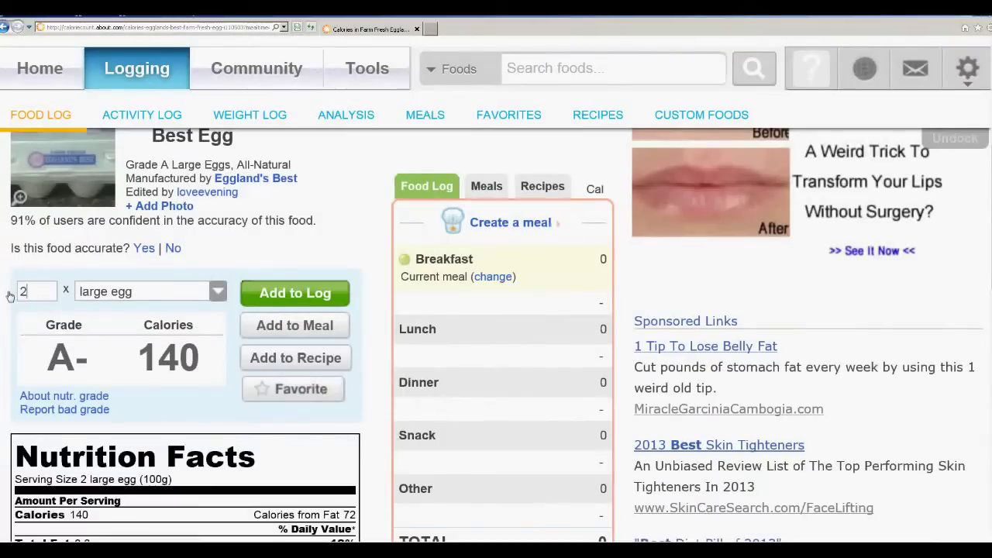
left_click(295, 294)
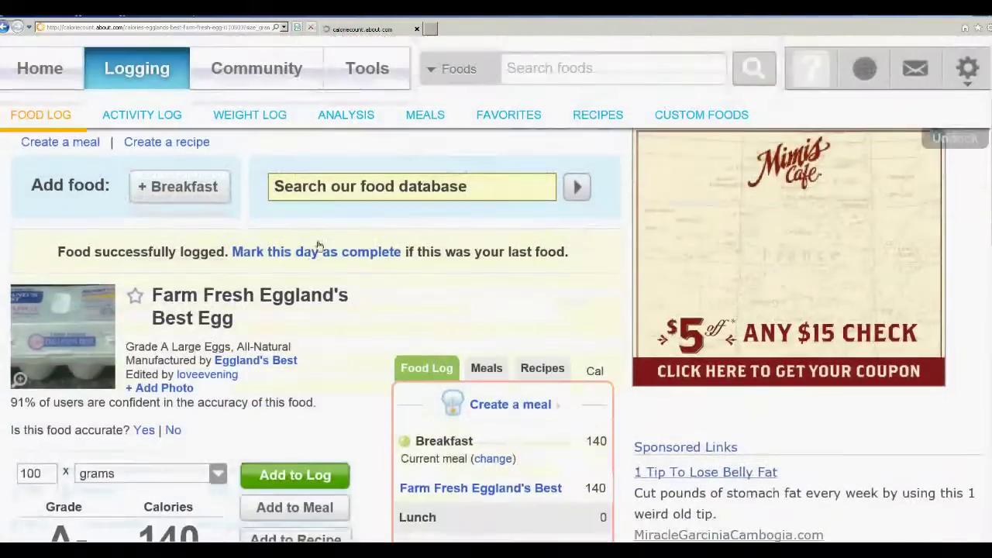
- Search the food database for "body fortress whey protein"
left_click(301, 191)
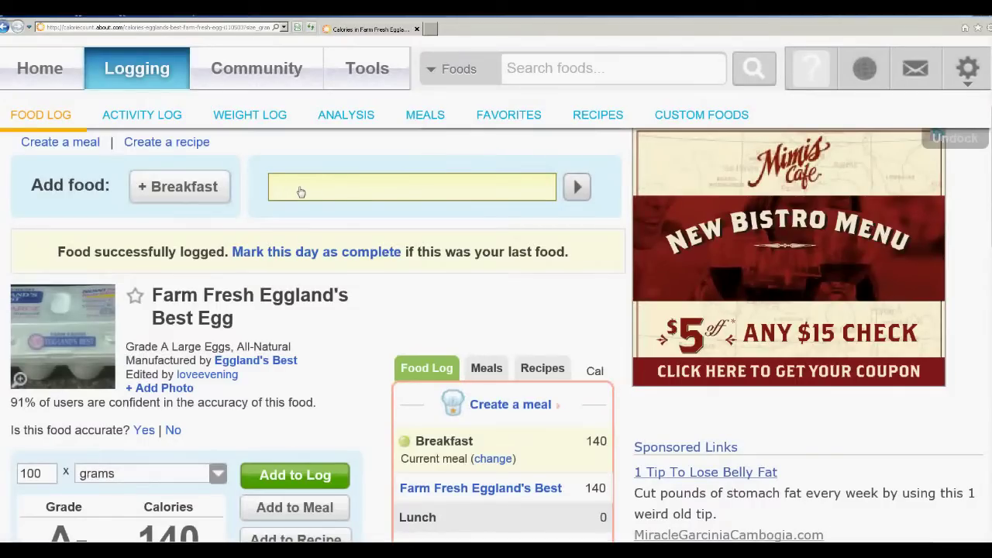
type("whey prot")
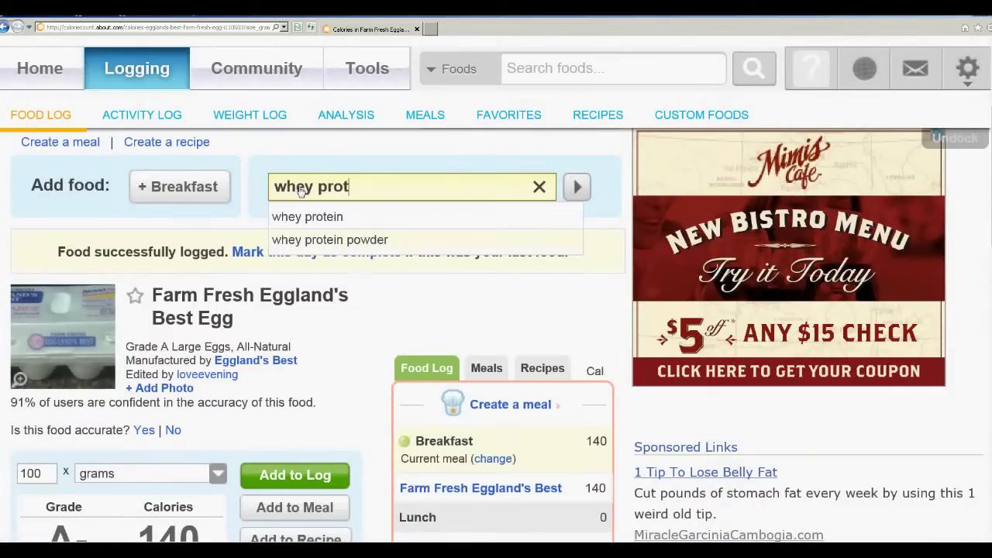
type("ein")
key("Home")
type("body fortress")
key("Return")
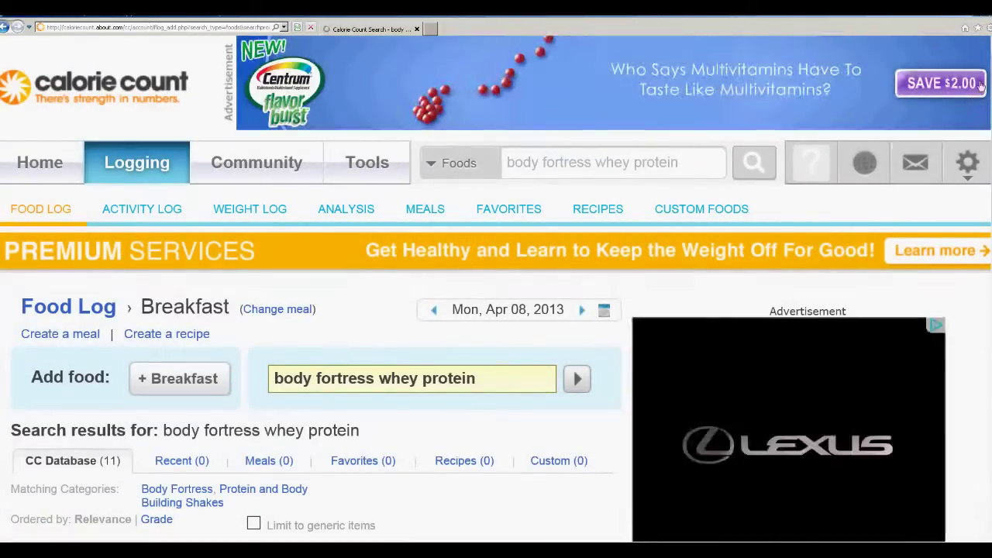
- Check the calories of the first chocolate Super Advanced Whey Protein result in a separate tab, and close that tab
scroll(496, 310, "down", 1)
scroll(496, 310, "down", 3)
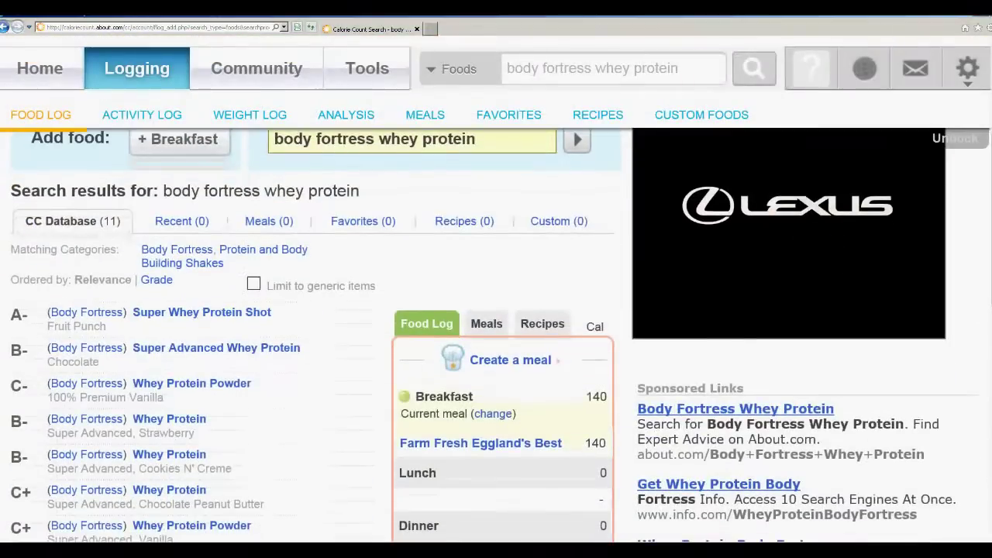
scroll(496, 310, "down", 2)
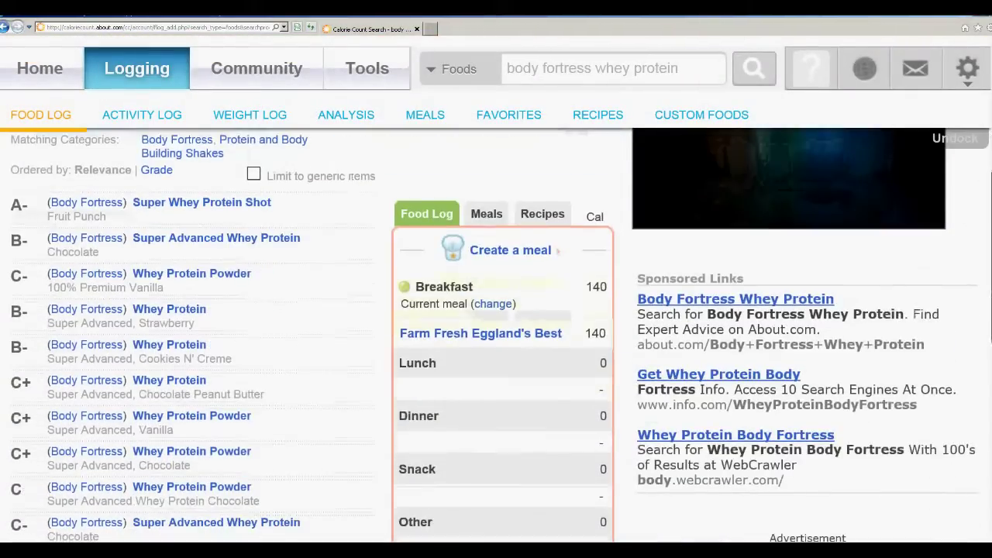
right_click(241, 242)
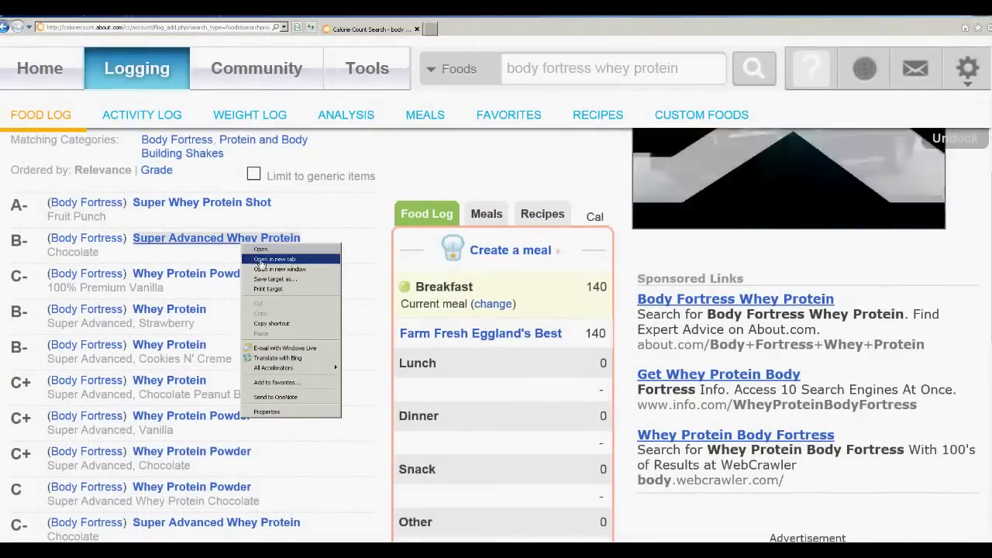
left_click(264, 260)
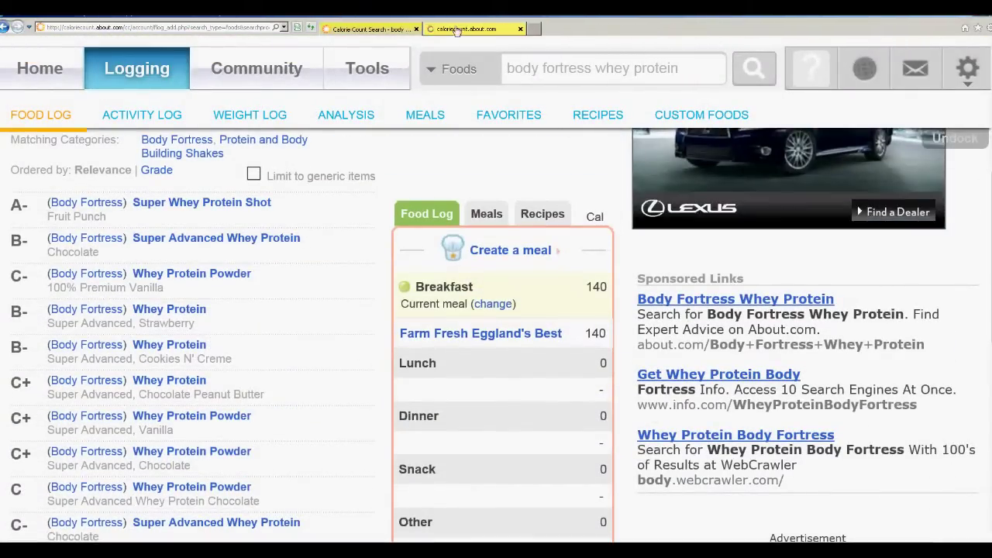
left_click(468, 29)
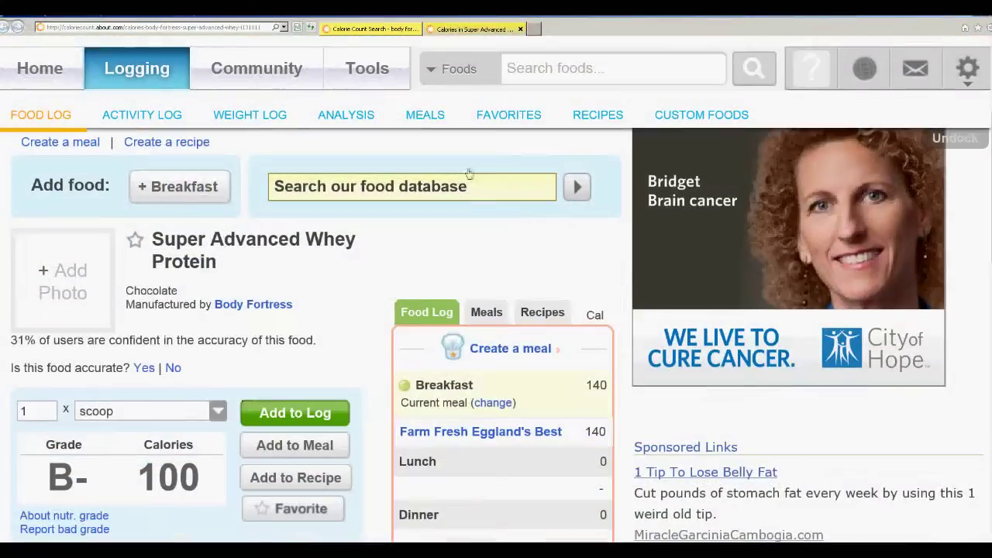
left_click(523, 30)
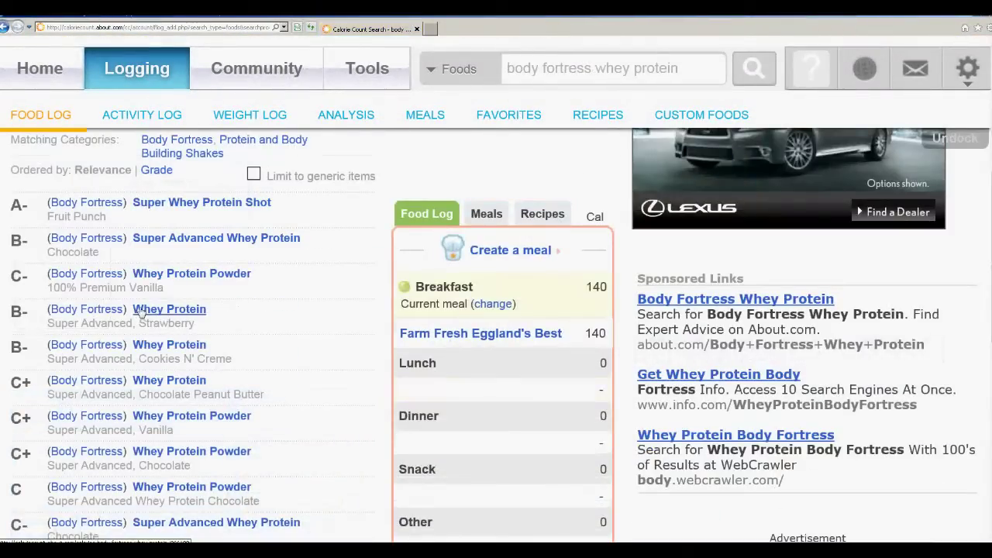
- Open the Body Fortress Whey Protein Powder (Super Advanced, Chocolate) in a new tab and log 1 scoop for breakfast
scroll(275, 303, "down", 2)
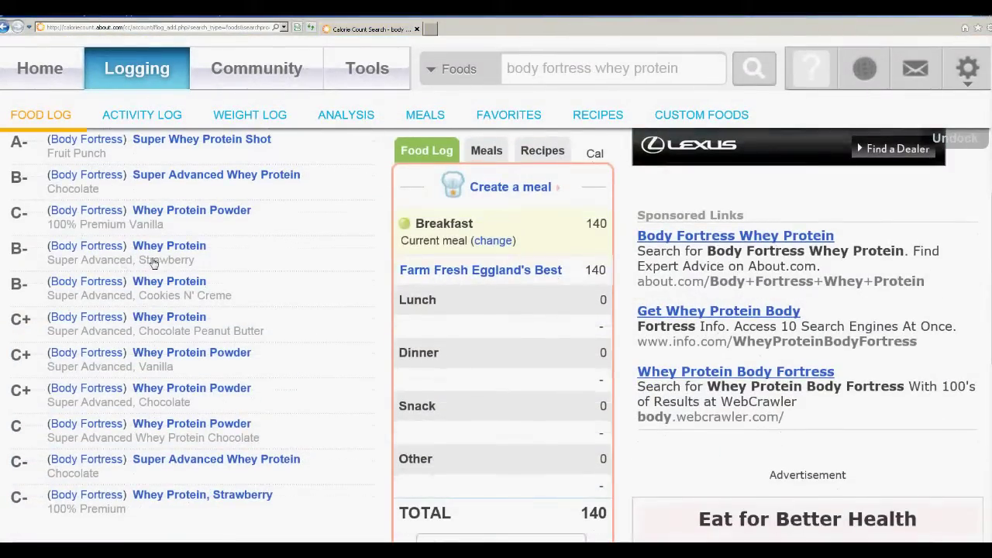
scroll(166, 262, "up", 2)
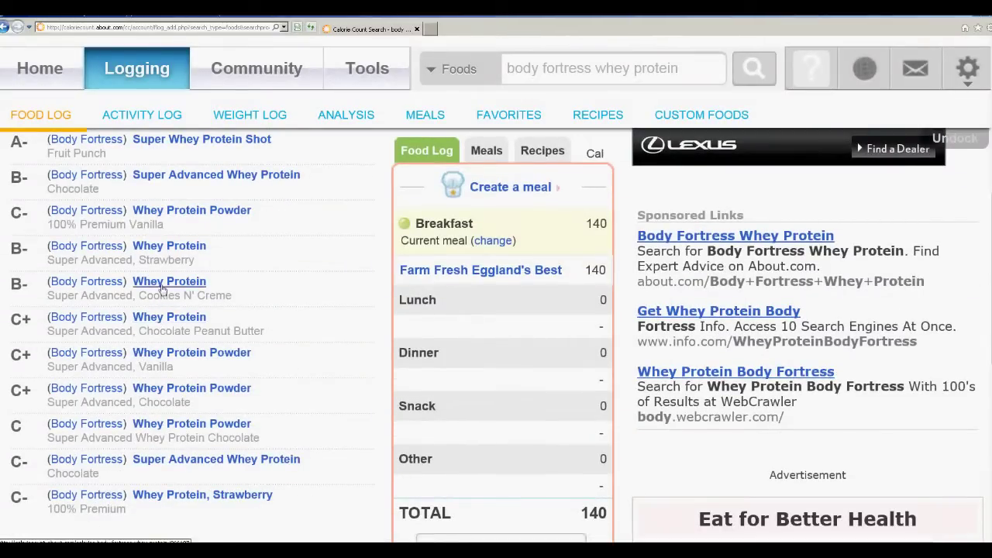
right_click(165, 387)
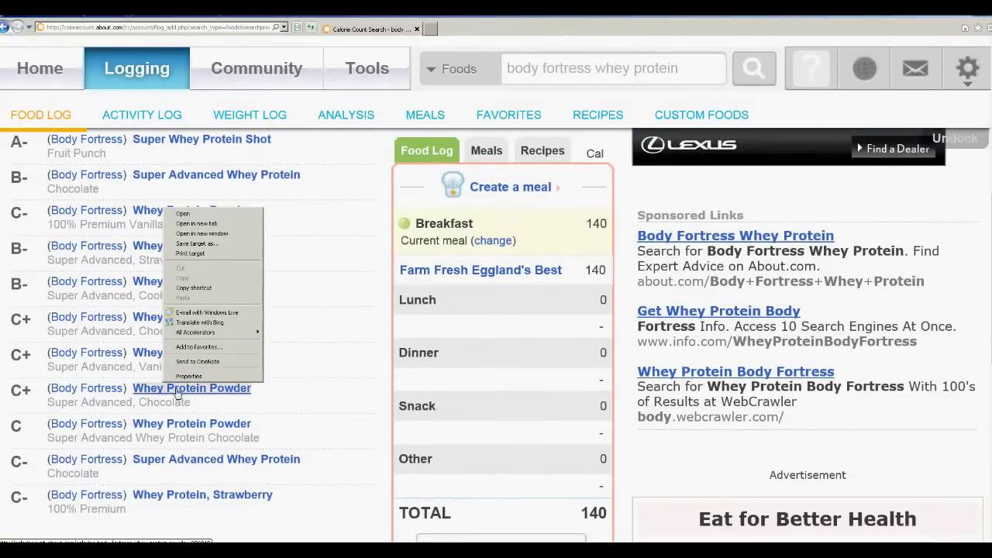
left_click(198, 224)
left_click(459, 30)
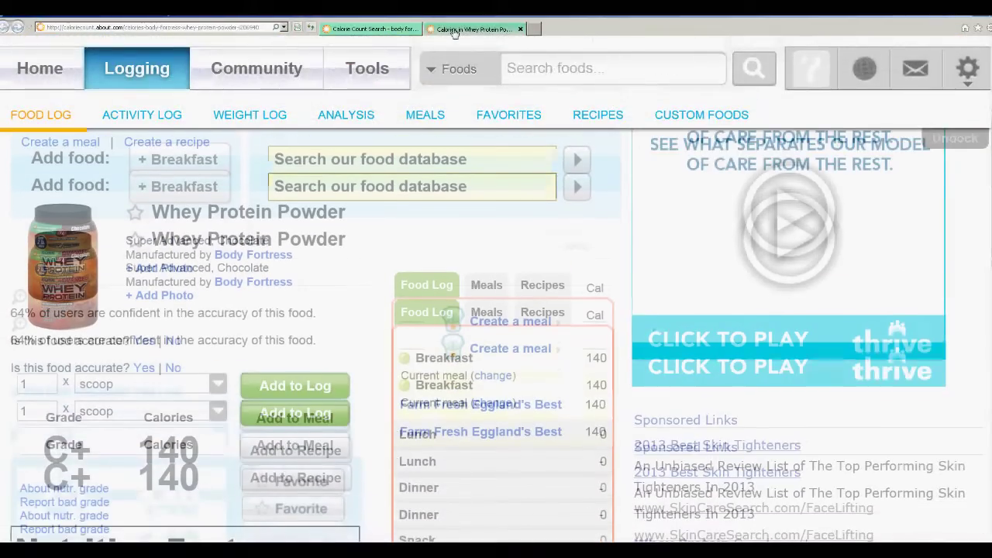
scroll(295, 359, "down", 1)
left_click(296, 357)
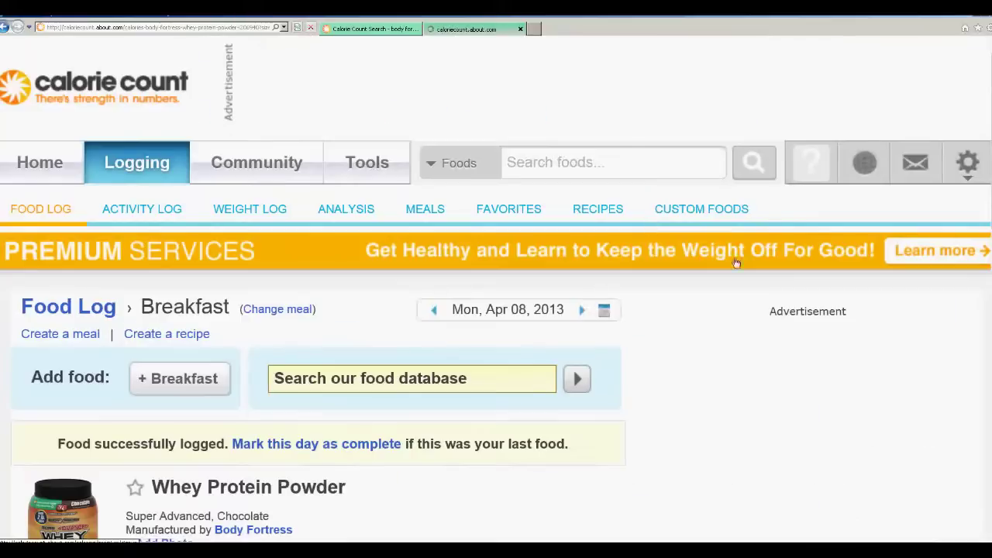
- Change the current meal to Dinner and log 1 scoop of the same whey protein powder
scroll(738, 264, "down", 1)
scroll(740, 266, "down", 1)
left_click(279, 181)
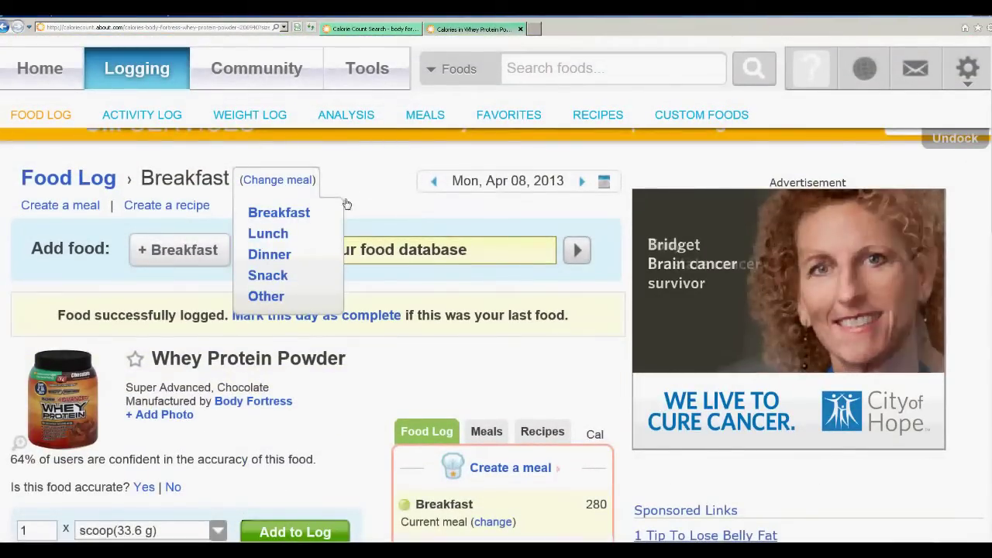
left_click(265, 256)
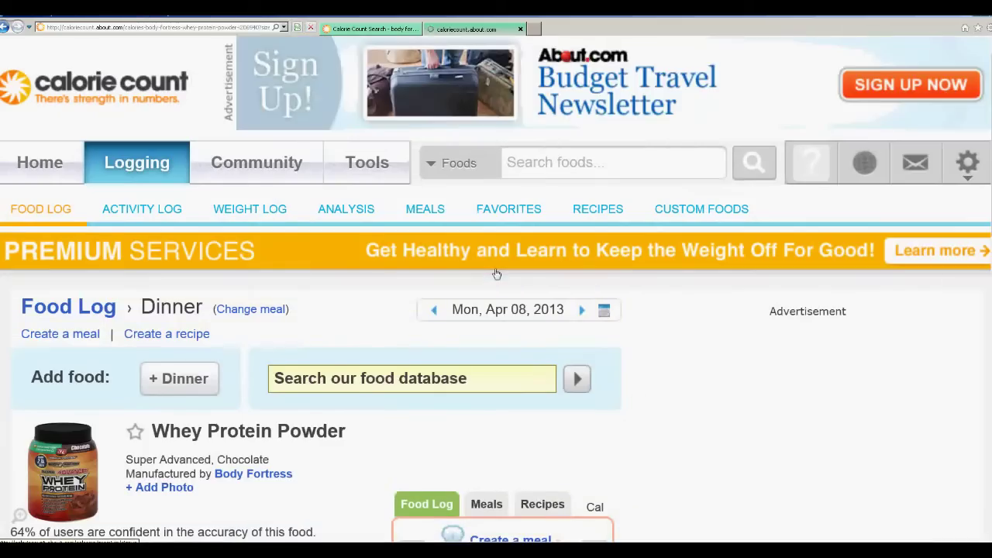
scroll(496, 274, "down", 5)
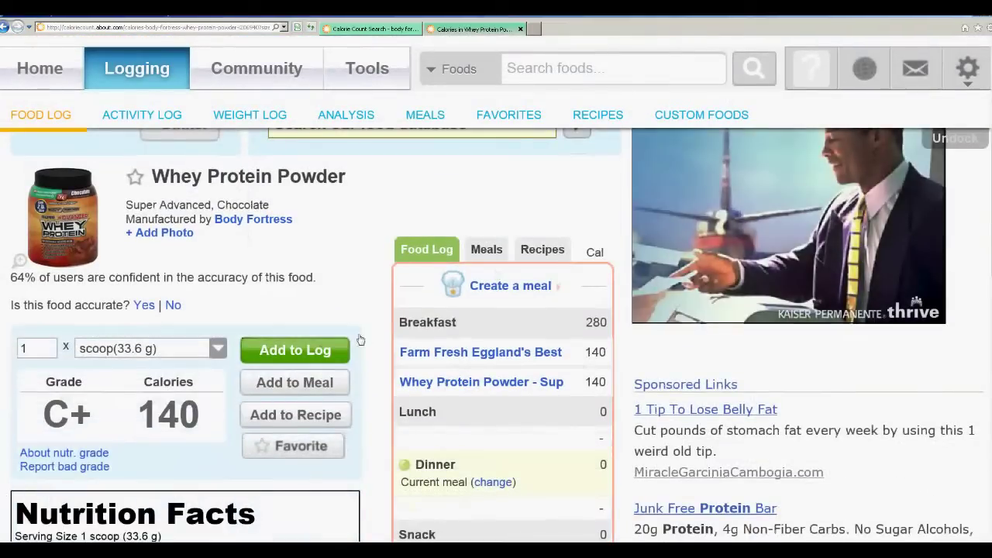
left_click(318, 350)
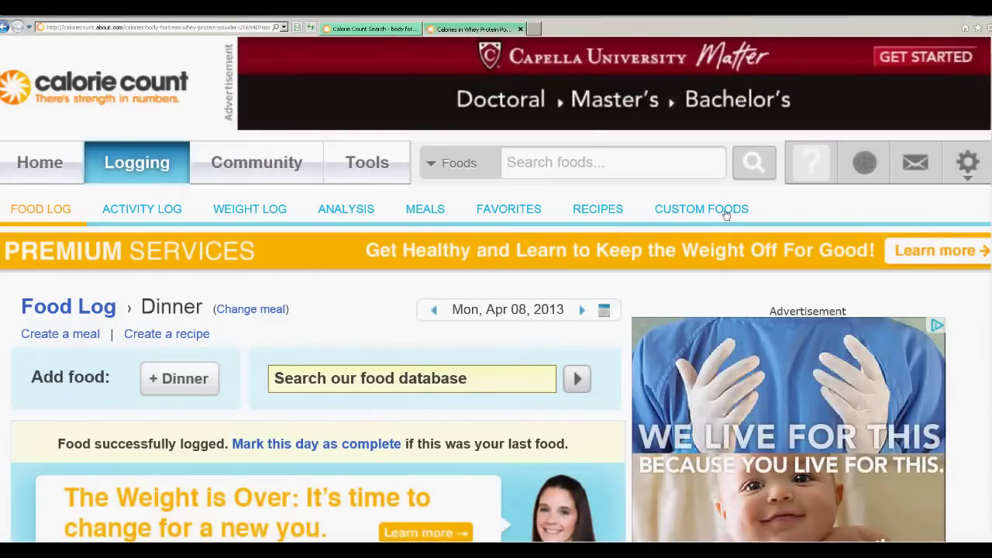
- Change the current meal to Breakfast and search the food database for "bananas"
left_click(256, 310)
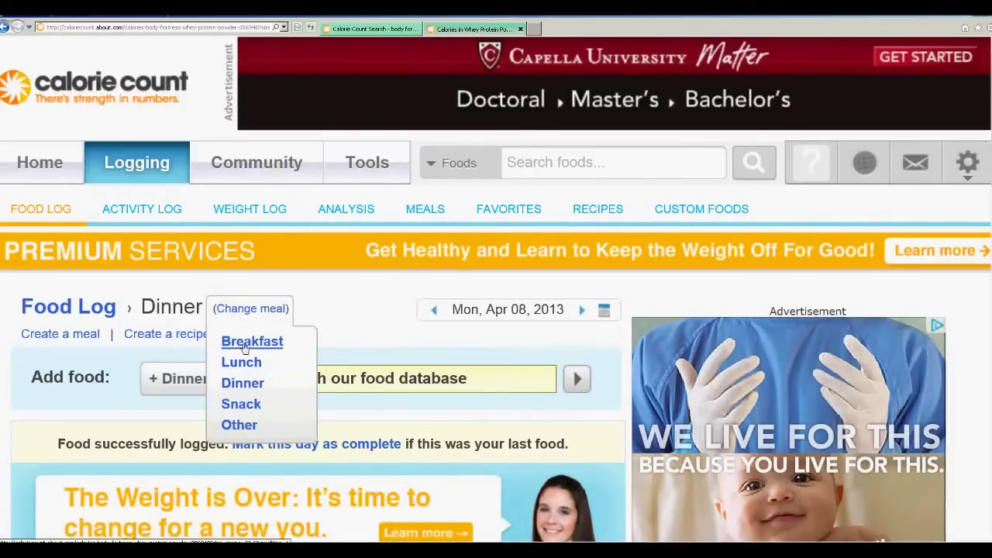
left_click(244, 346)
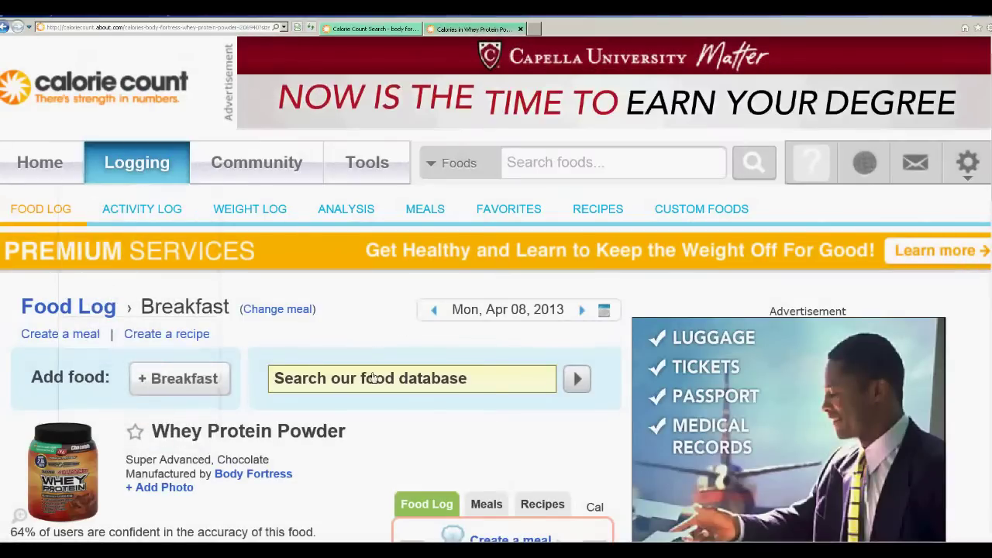
left_click(372, 377)
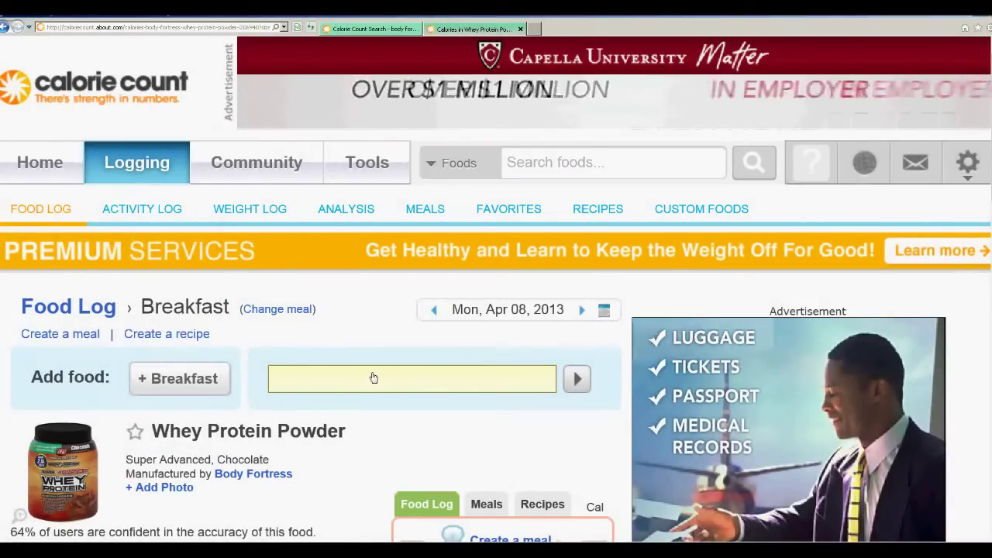
type("bananas")
key("Return")
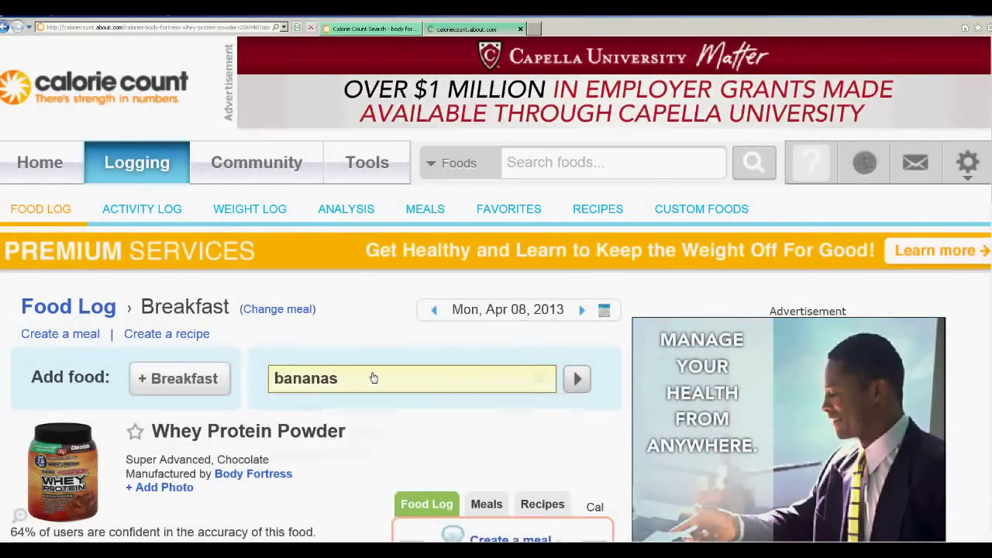
- Open the generic Bananas result and log 1 medium banana for breakfast
scroll(418, 387, "down", 3)
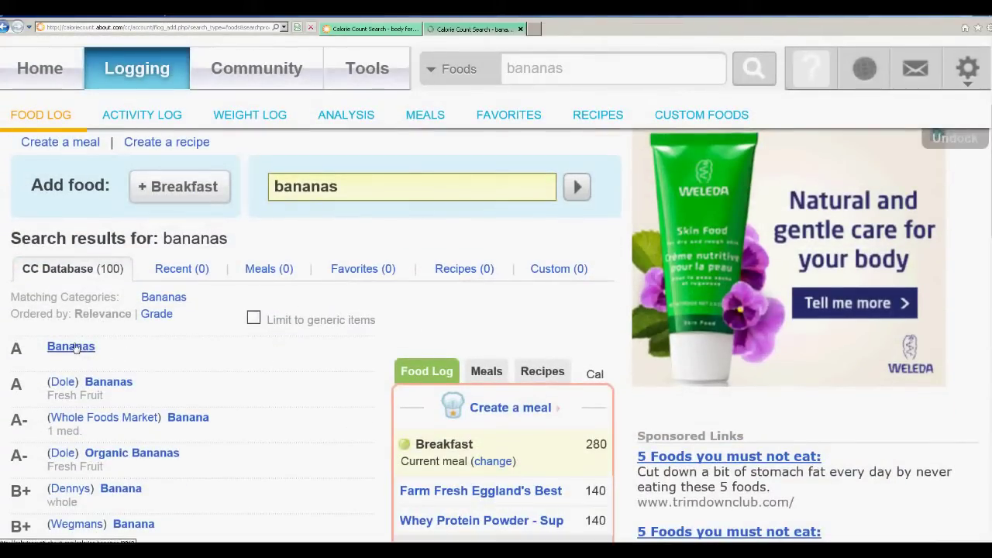
left_click(73, 348)
scroll(255, 381, "down", 3)
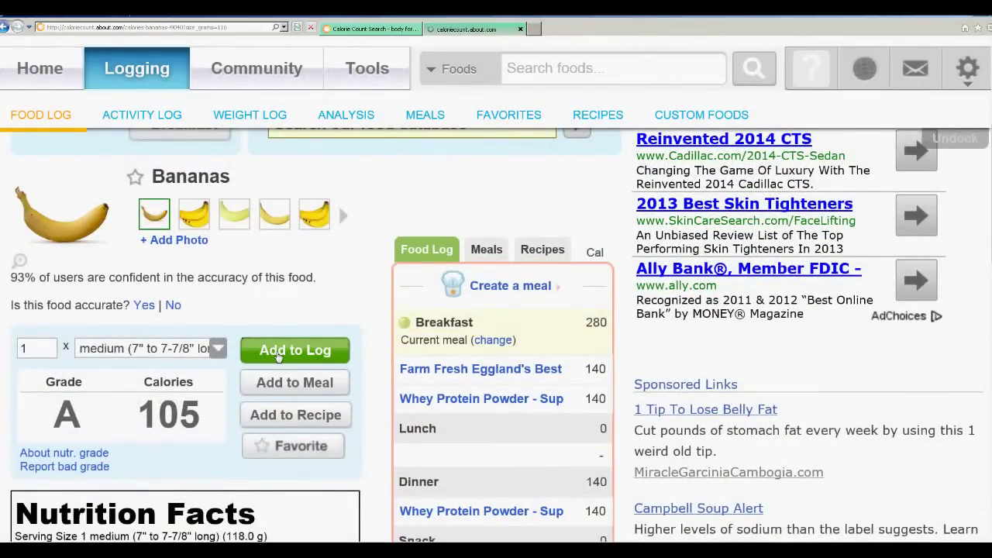
left_click(278, 356)
scroll(578, 294, "up", 3)
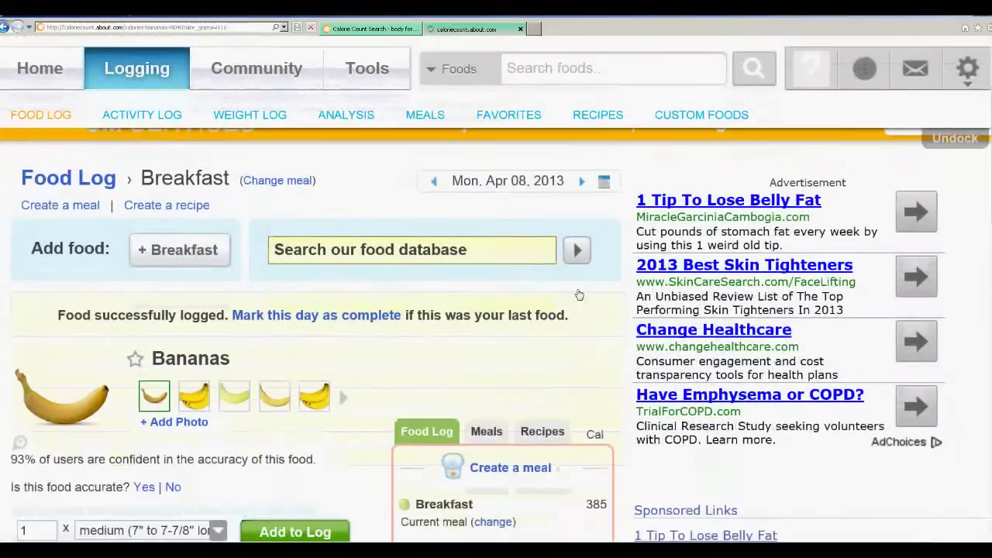
scroll(578, 295, "down", 3)
scroll(578, 294, "up", 2)
- Search the food database for "strawberries" to add to breakfast
left_click(434, 199)
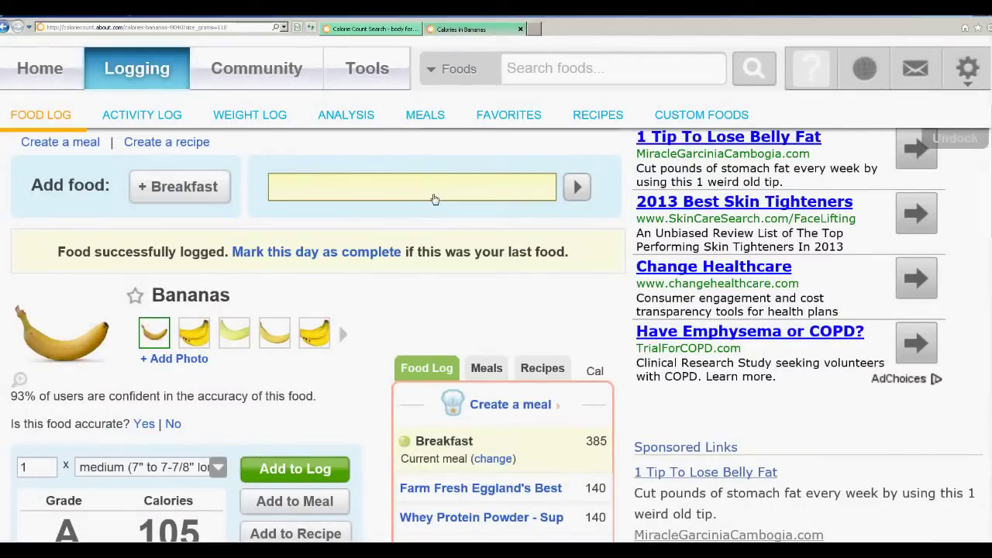
type("stra")
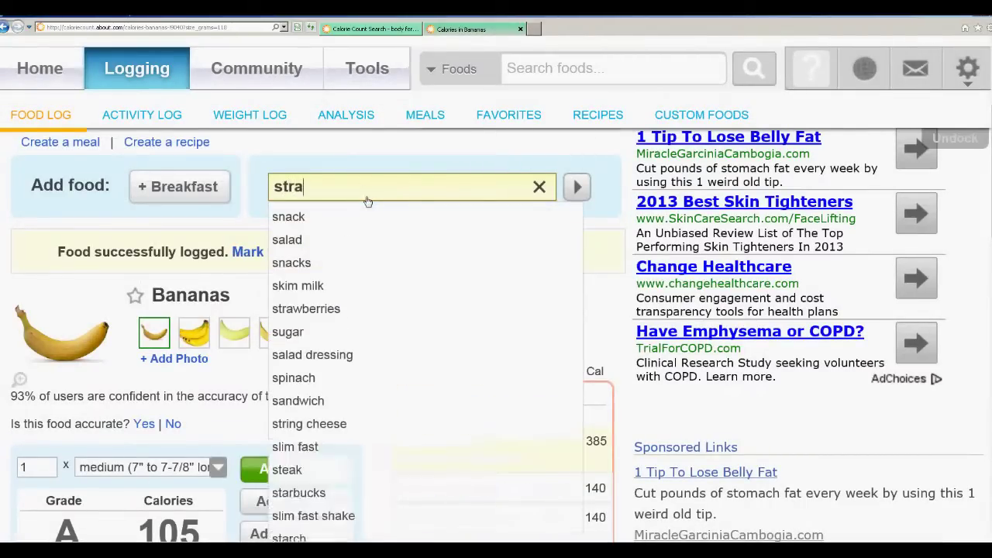
type("wberries")
key("Return")
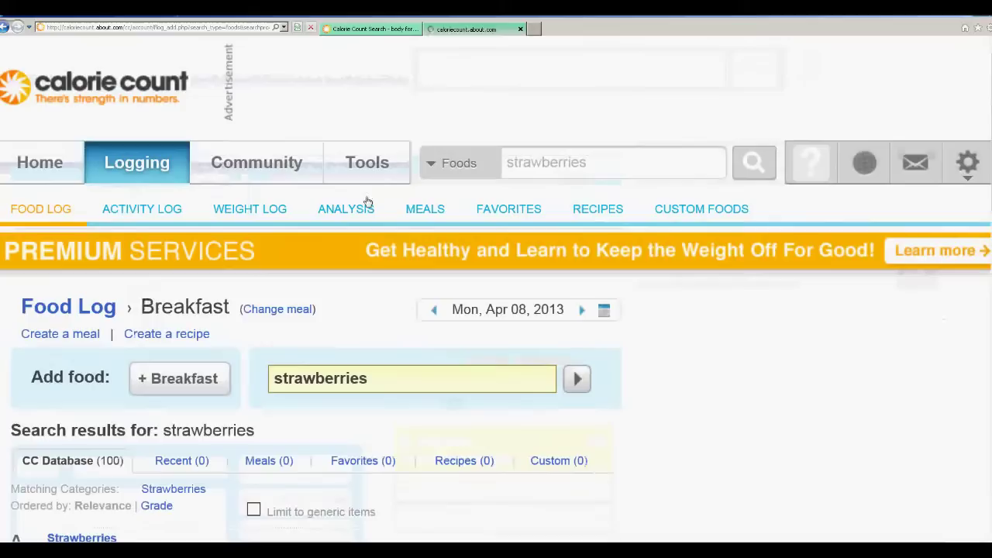
scroll(99, 364, "down", 3)
scroll(99, 364, "down", 2)
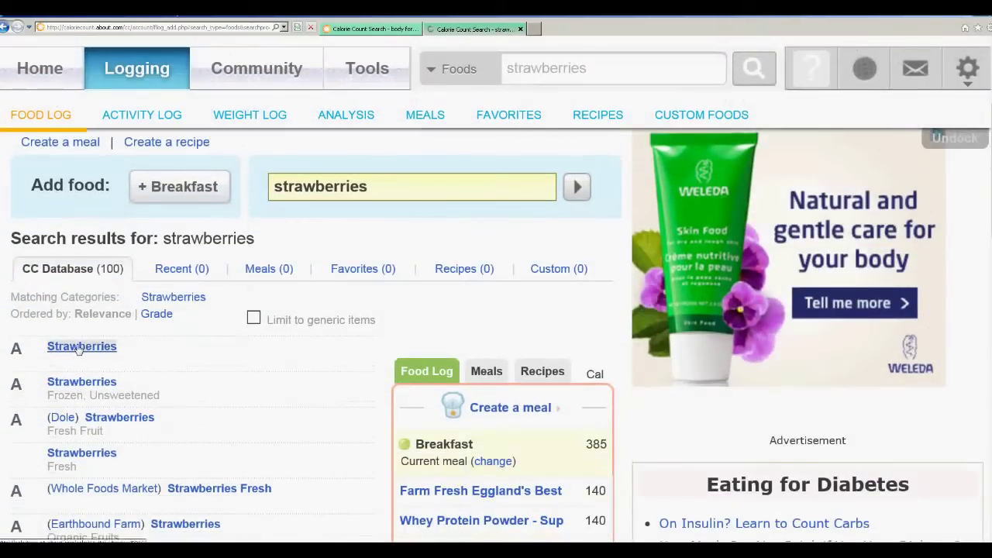
- Open the first generic Strawberries result and log 1 cup of halves for breakfast
left_click(81, 348)
scroll(328, 338, "down", 4)
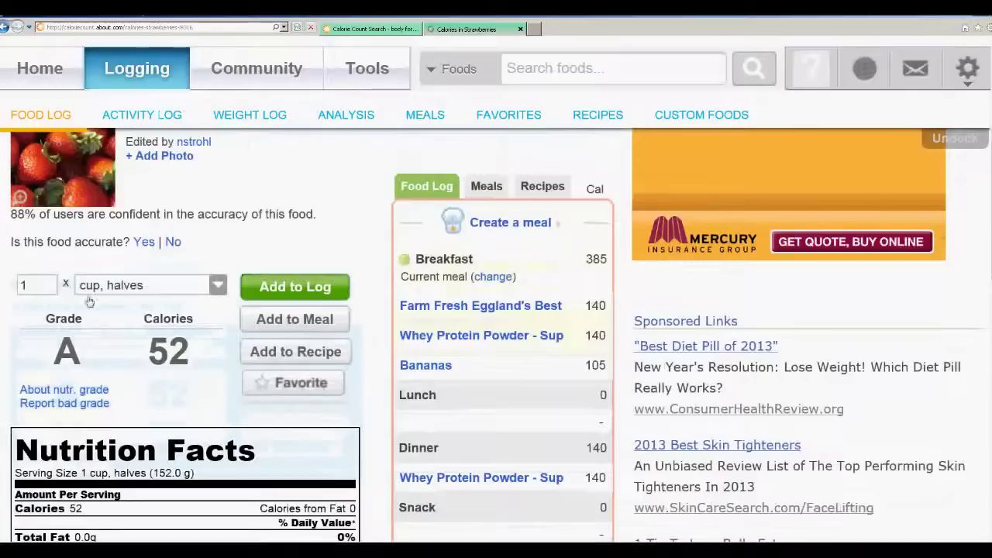
double_click(172, 351)
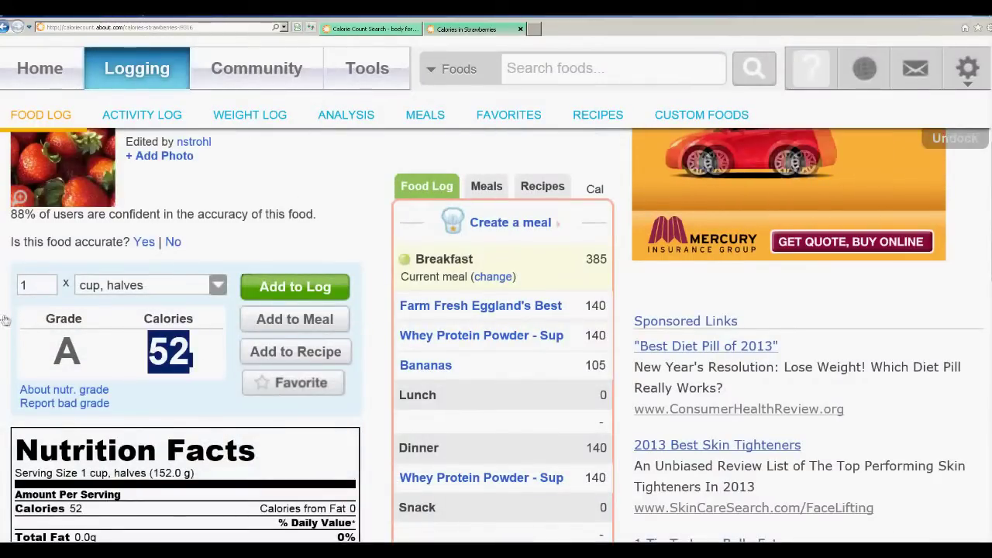
left_click_drag(31, 285, 13, 287)
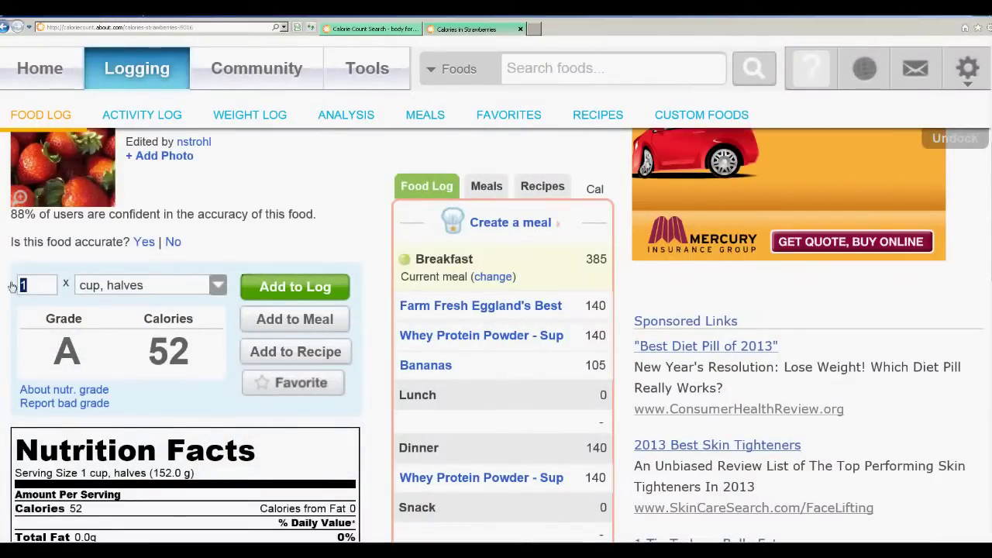
left_click(297, 286)
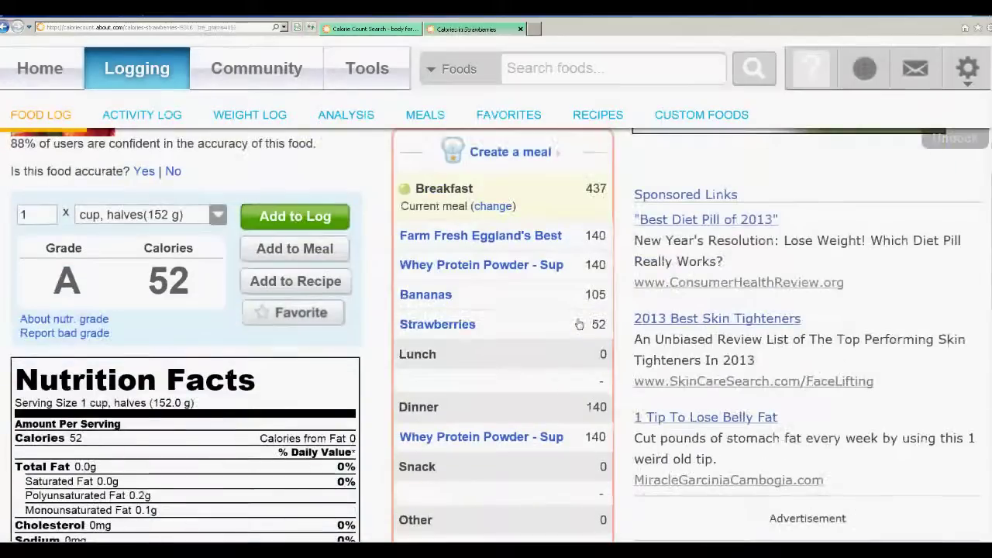
scroll(579, 324, "up", 1)
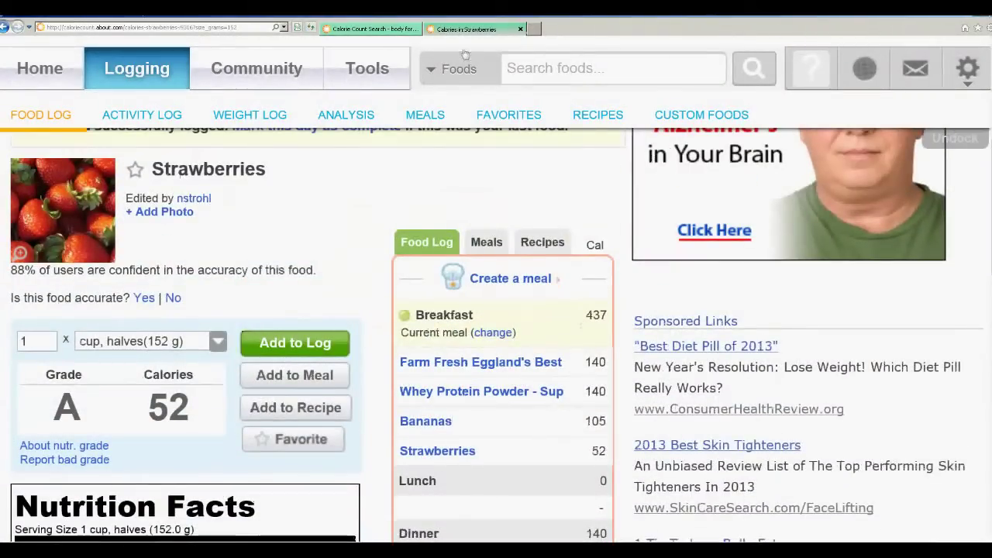
- Close the old whey protein search tab and open the day's Analysis page in a new tab
left_click(415, 29)
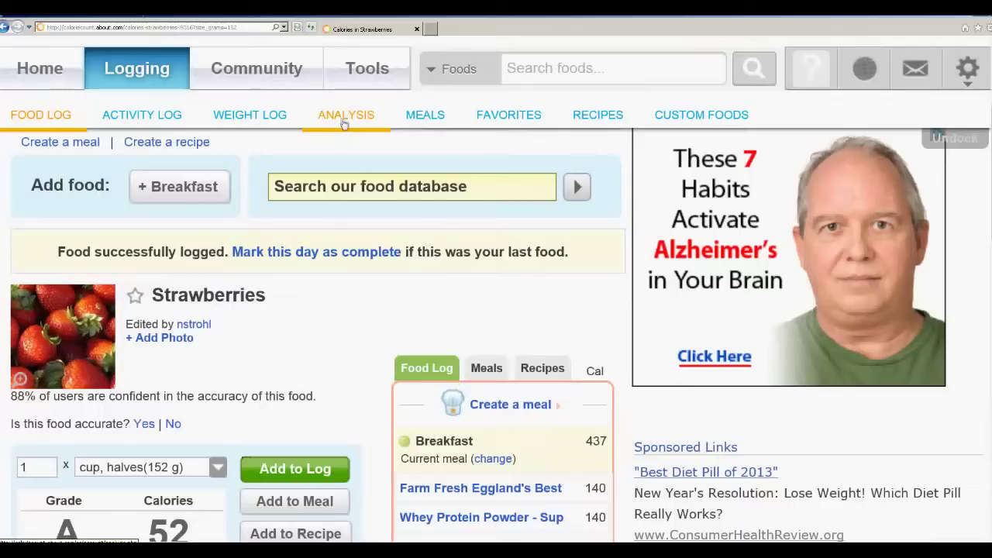
right_click(343, 116)
left_click(368, 127)
left_click(461, 31)
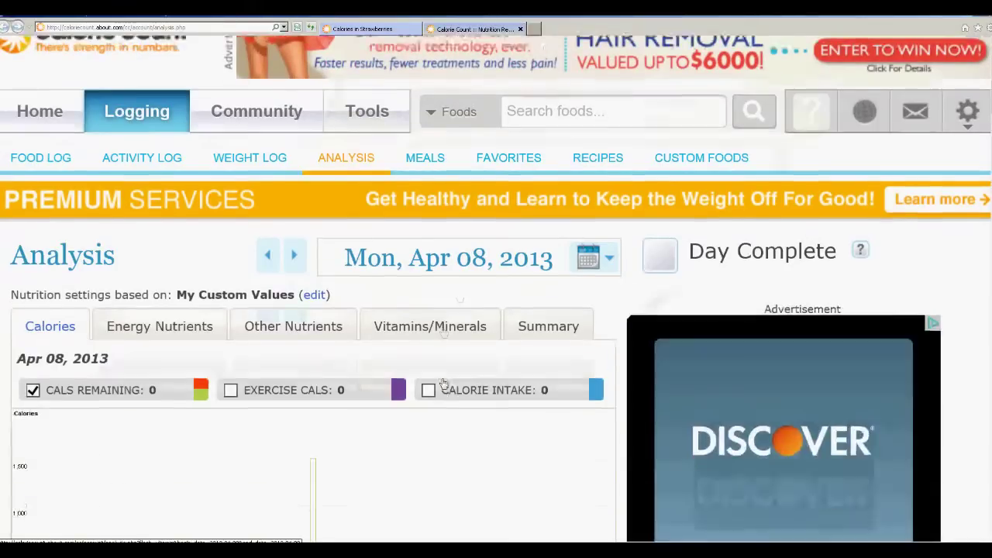
- Examine the day's carbohydrate, protein and fat amounts in the Nutrition Report
scroll(443, 383, "down", 10)
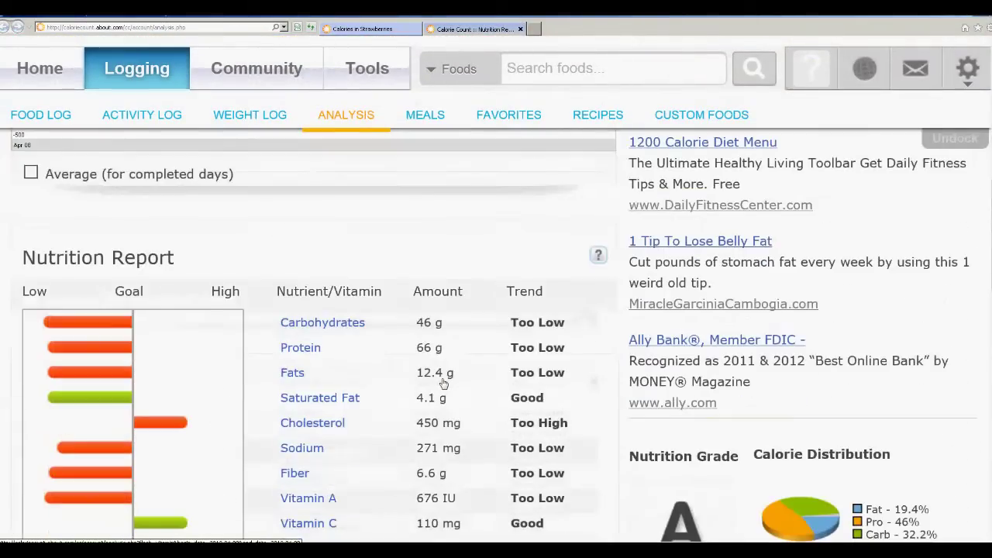
scroll(443, 384, "down", 1)
left_click_drag(411, 293, 434, 310)
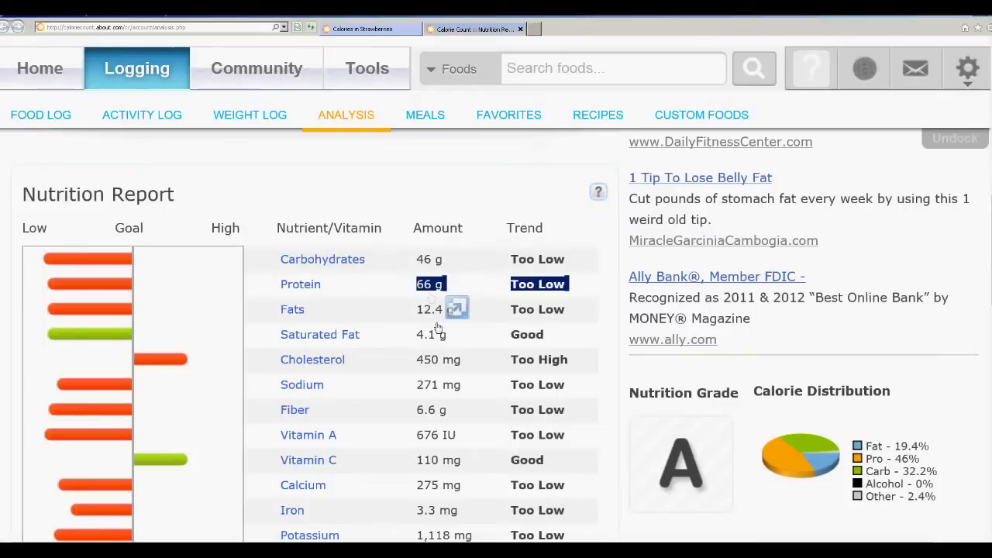
triple_click(416, 267)
left_click(473, 277)
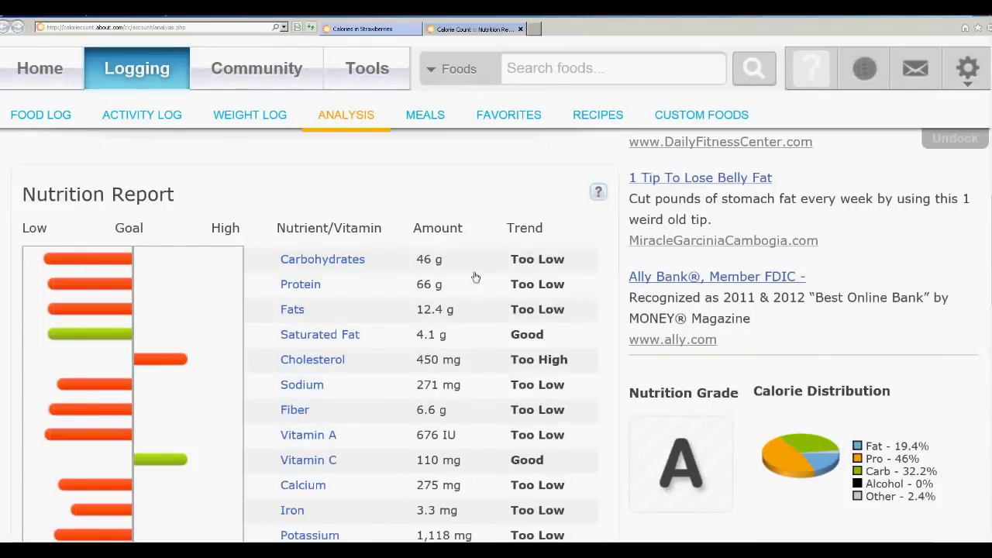
scroll(476, 277, "down", 1)
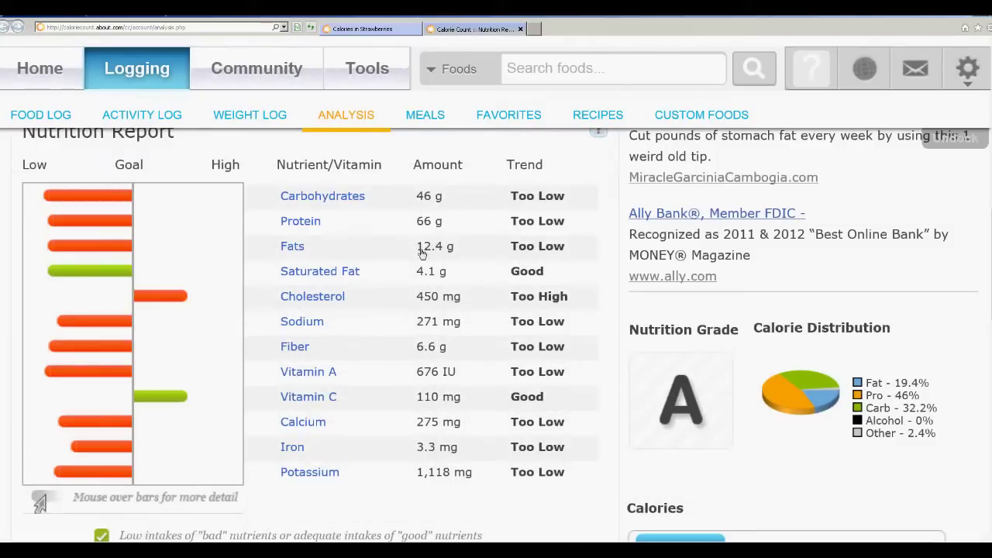
left_click_drag(417, 246, 489, 248)
scroll(457, 247, "up", 3)
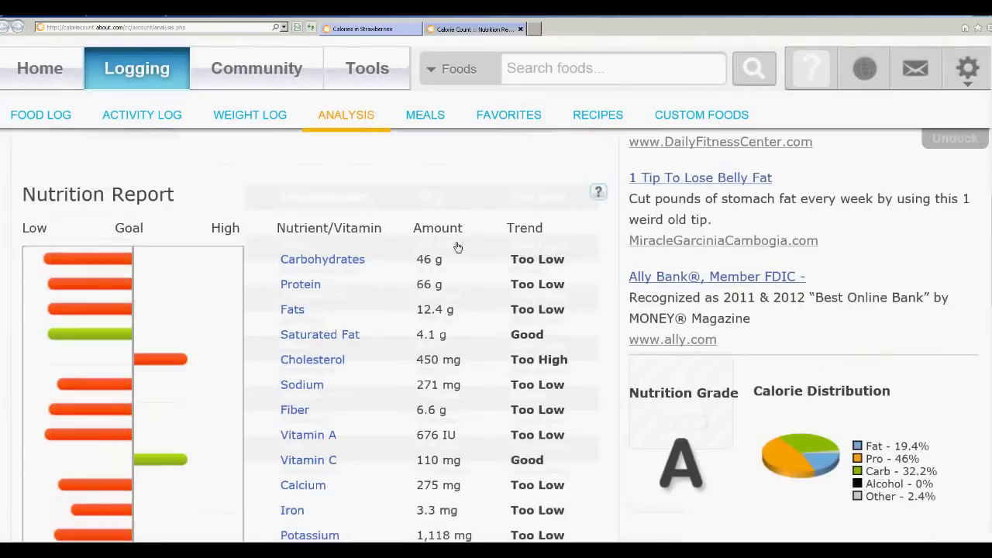
- Return to the food log tab and change the current meal to Lunch
left_click(363, 29)
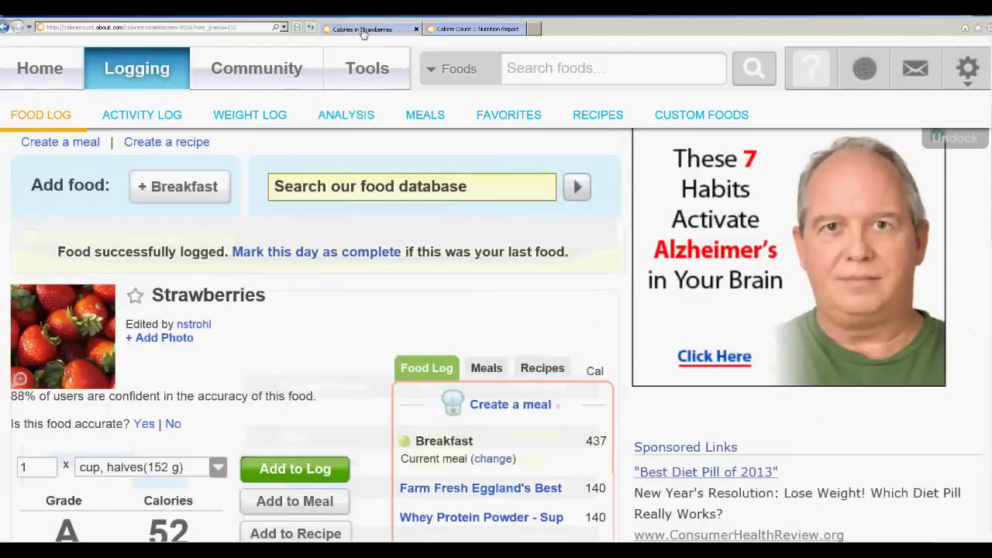
scroll(224, 244, "up", 1)
scroll(245, 228, "up", 2)
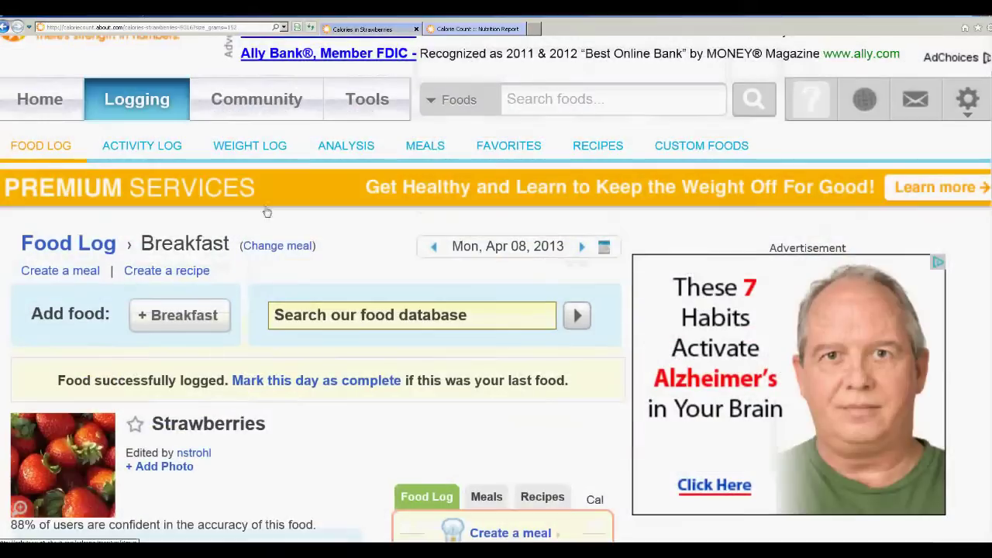
left_click(265, 244)
left_click(268, 301)
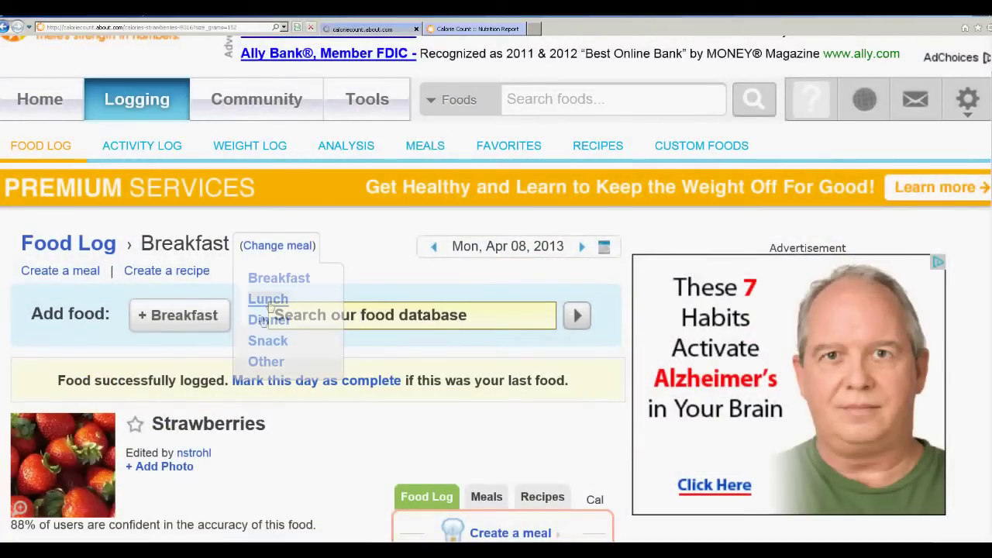
scroll(262, 325, "down", 2)
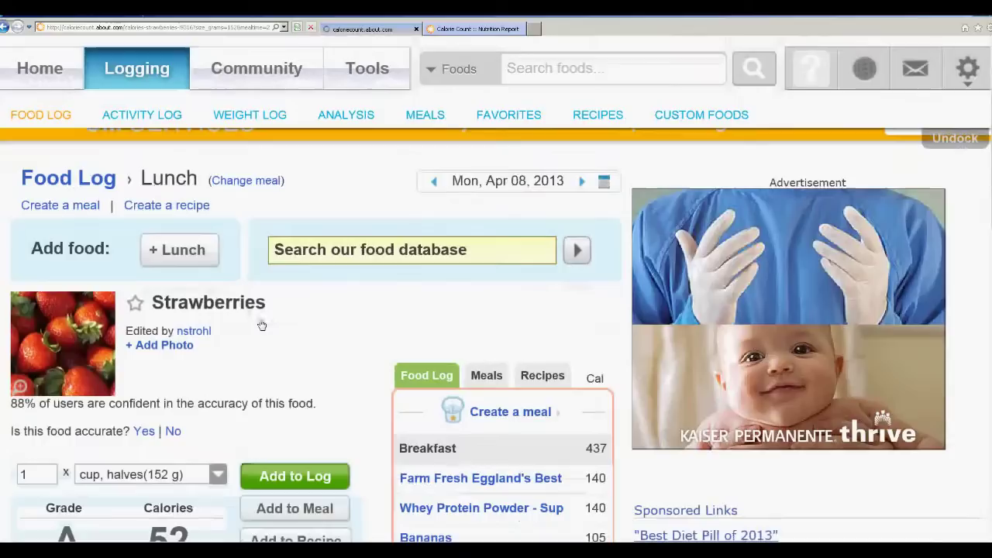
- Search the food database for "chicken breast" to add to lunch
left_click(306, 255)
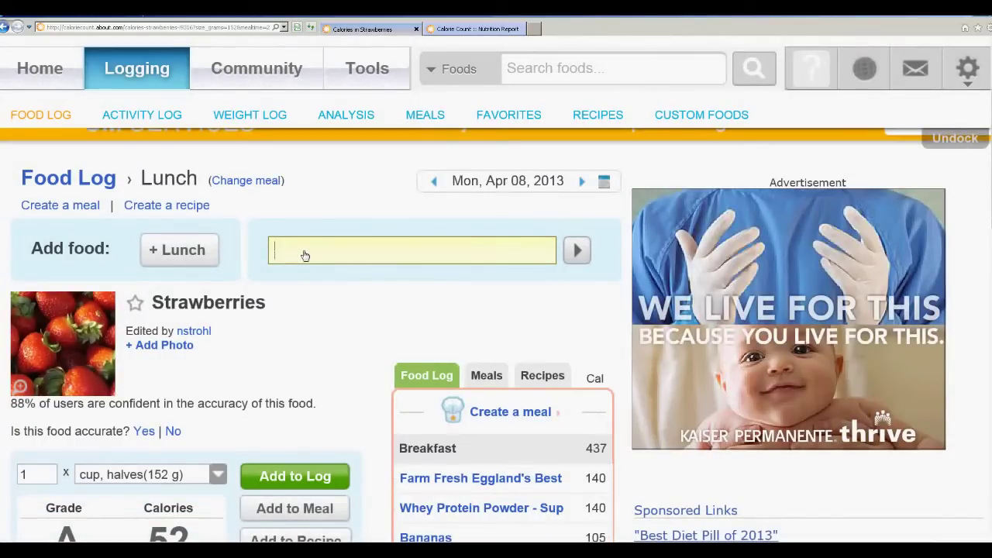
type("chicken breast")
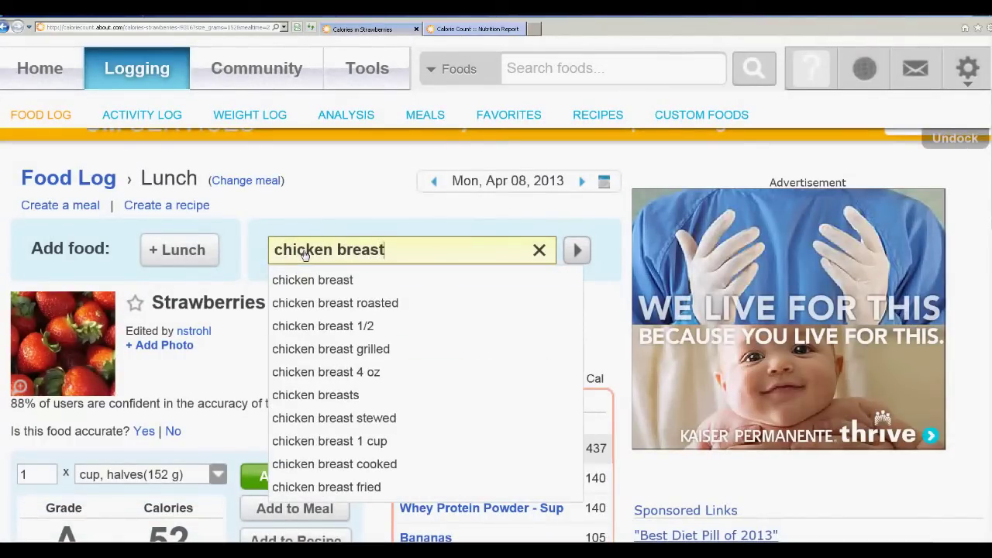
key("Return")
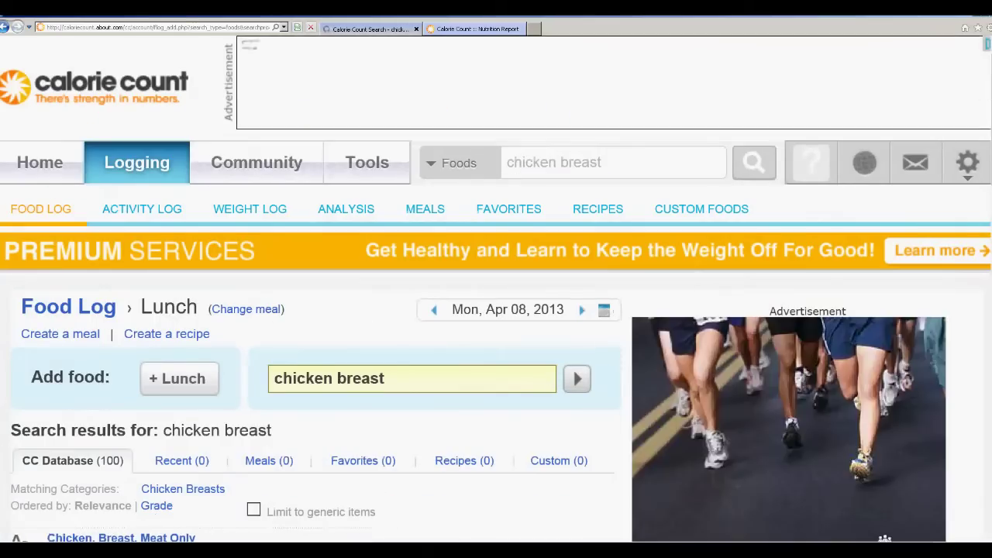
scroll(496, 289, "down", 5)
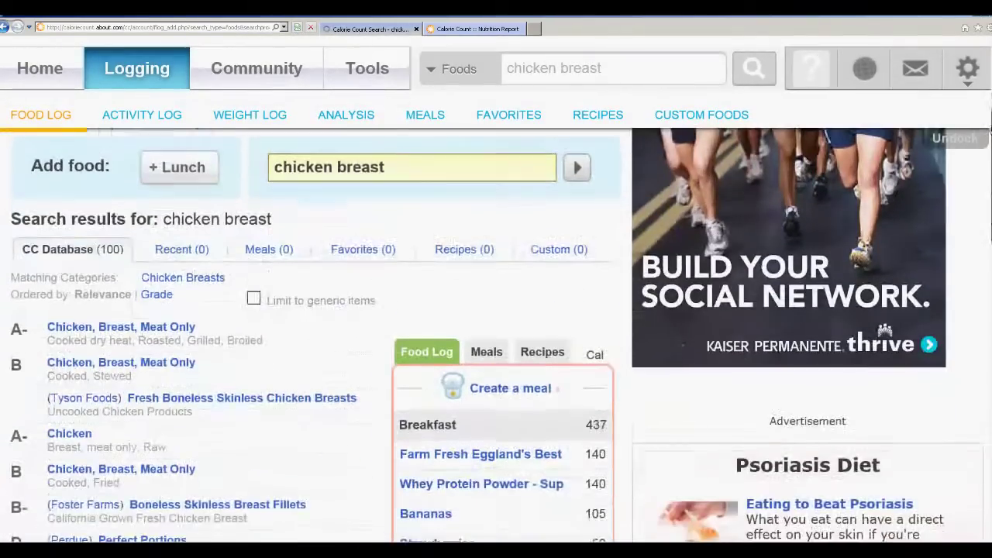
- Open the roasted or grilled Chicken, Breast, Meat Only result and set its serving to 5 oz
left_click(103, 332)
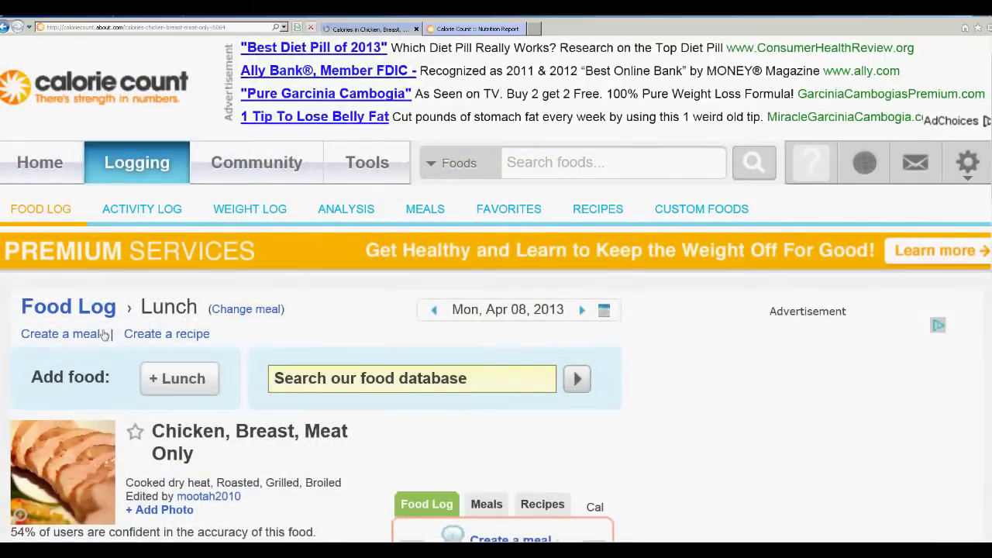
scroll(262, 339, "down", 2)
scroll(262, 338, "down", 5)
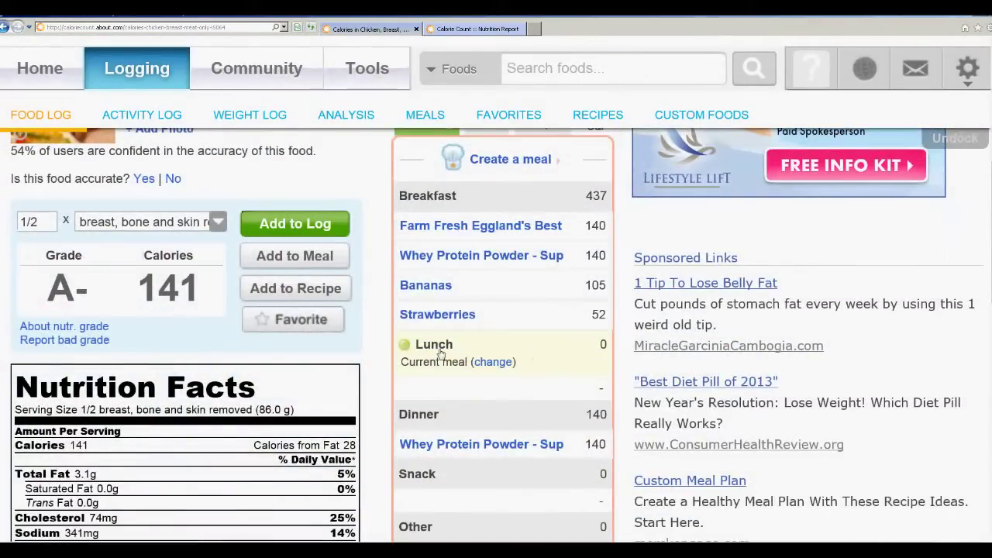
scroll(440, 353, "down", 1)
left_click(148, 158)
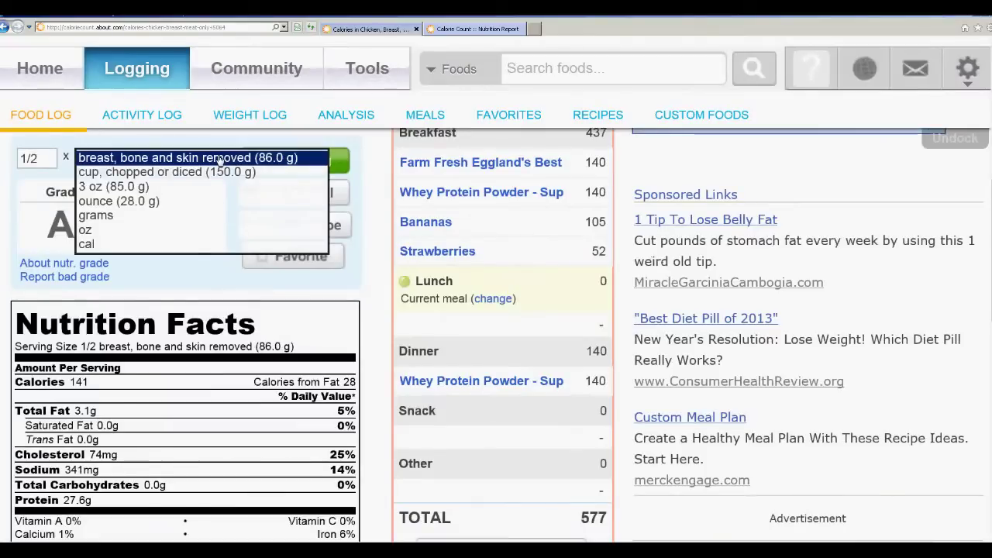
left_click(149, 231)
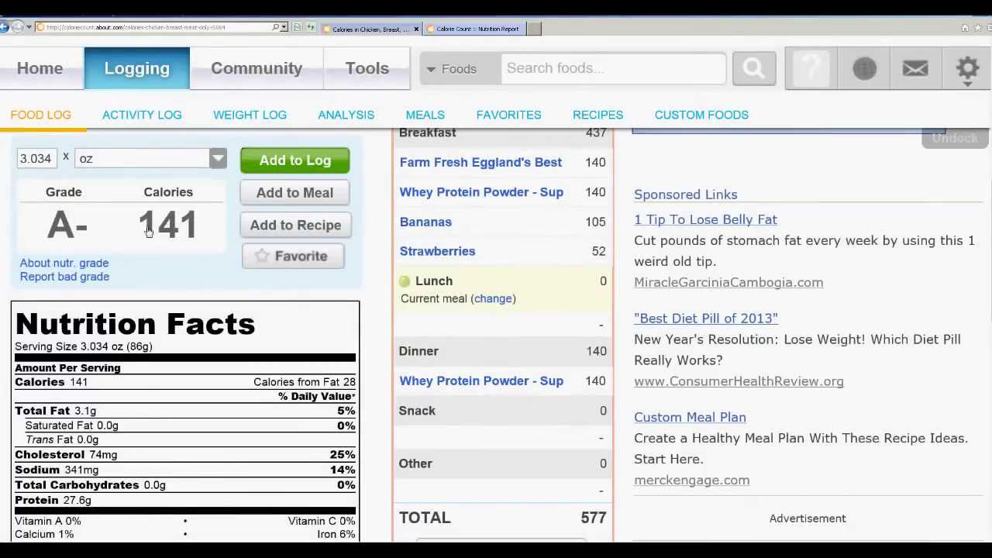
double_click(50, 160)
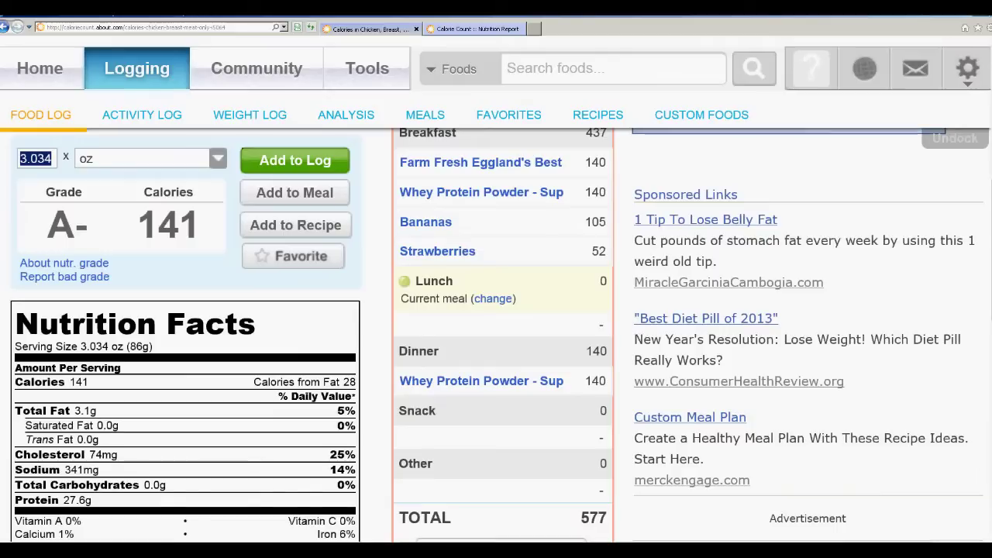
type("5")
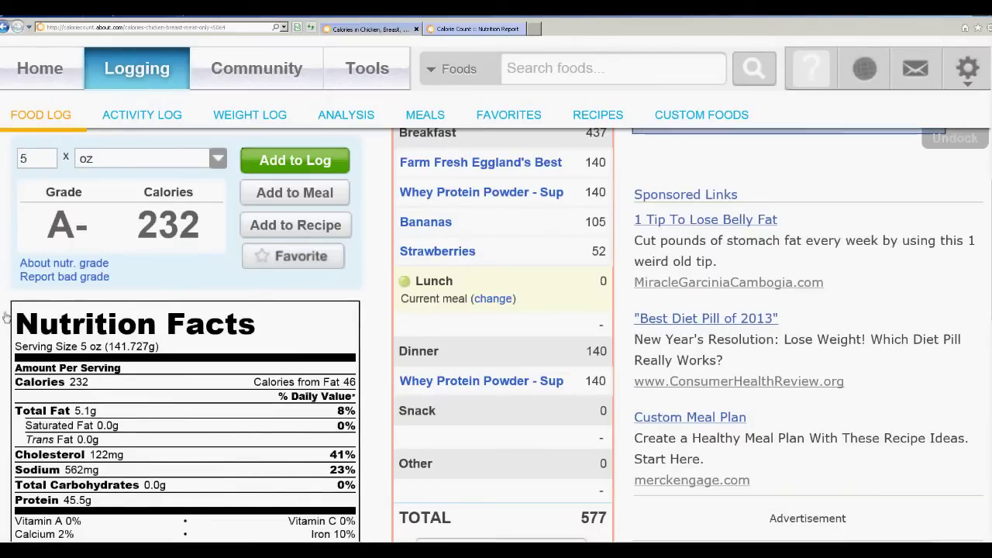
- Check the protein in the chicken breast's Nutrition Facts, and go back to the day's Nutrition Report in the other tab
scroll(6, 316, "down", 2)
left_click_drag(94, 376, 64, 378)
left_click(111, 394)
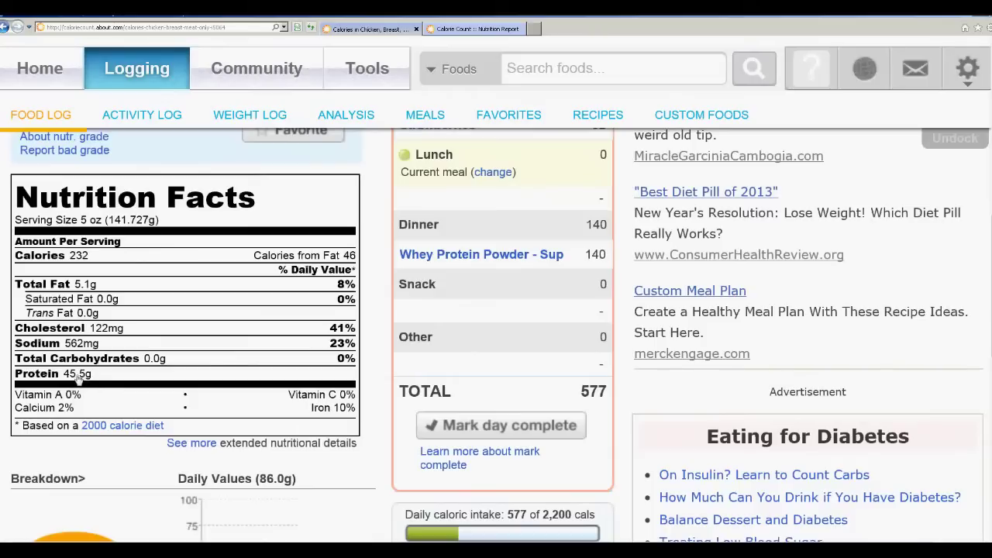
left_click(453, 26)
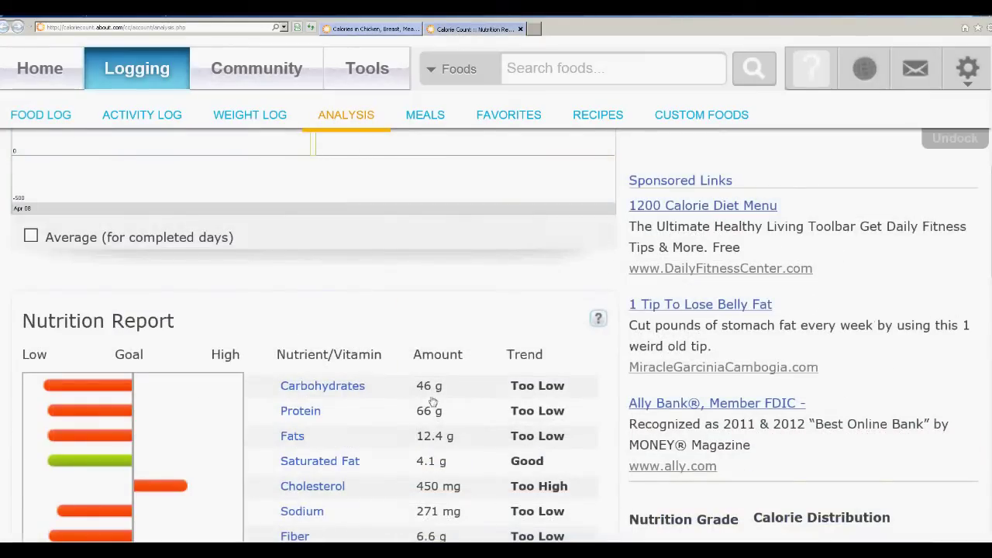
- Check the protein total in the Nutrition Report, then return to the chicken breast page and set its serving to 6 oz
left_click_drag(419, 389, 447, 389)
left_click(454, 407)
left_click(362, 31)
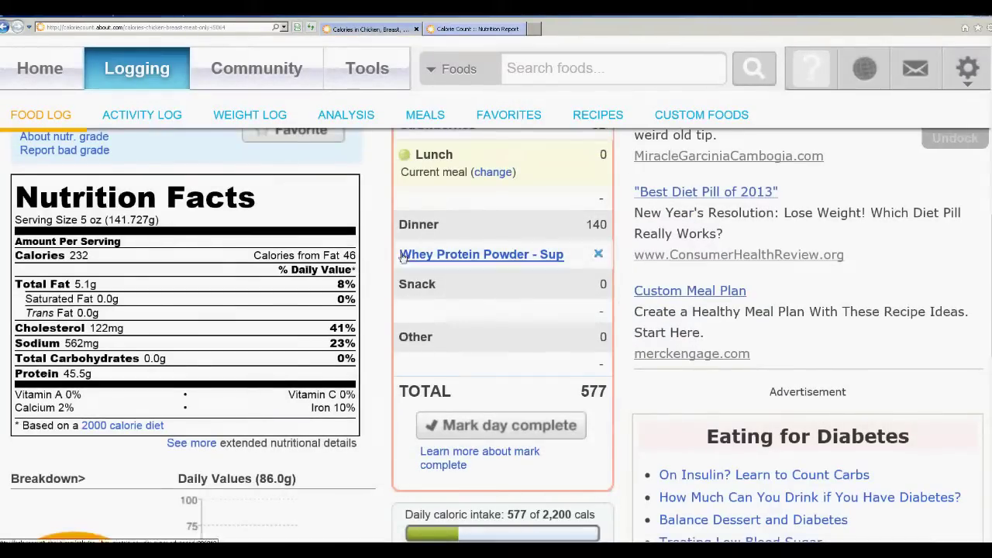
scroll(365, 274, "up", 3)
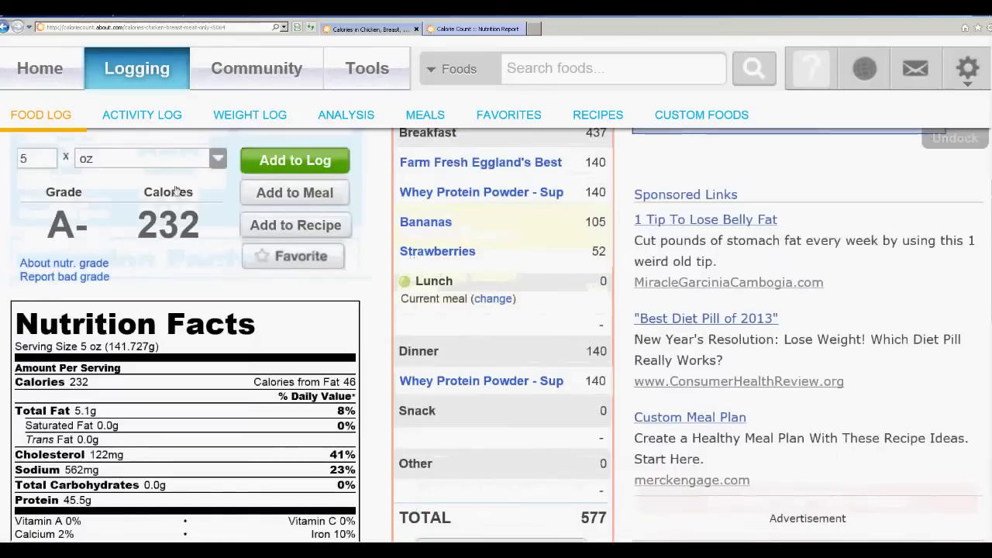
double_click(42, 158)
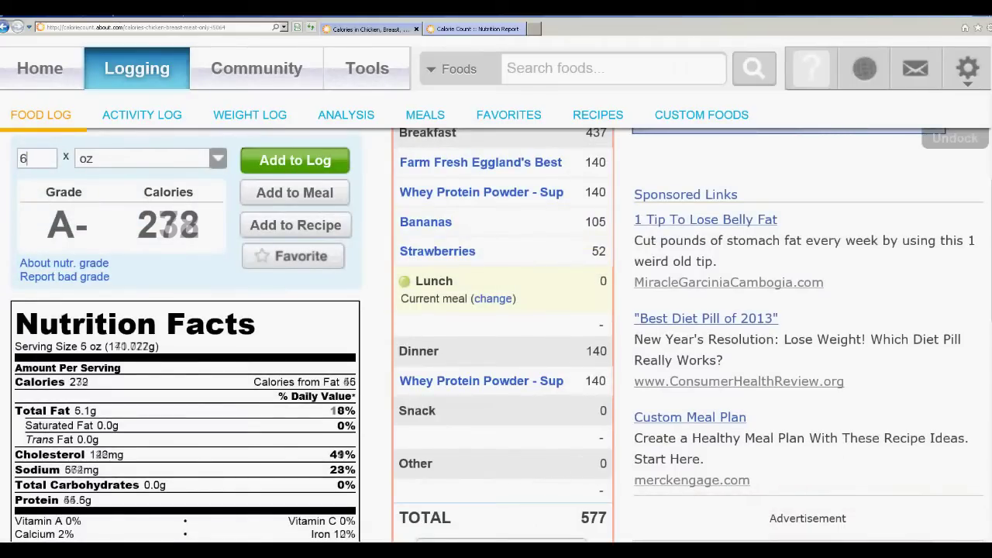
type("6")
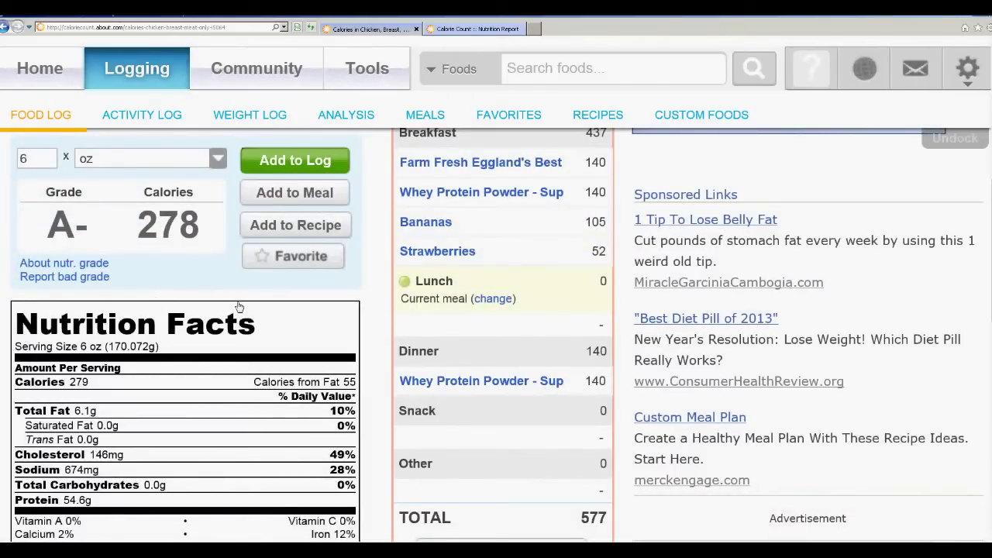
- Check the protein in the chicken breast's Nutrition Facts and add the 6 oz serving to the lunch log
scroll(377, 287, "down", 1)
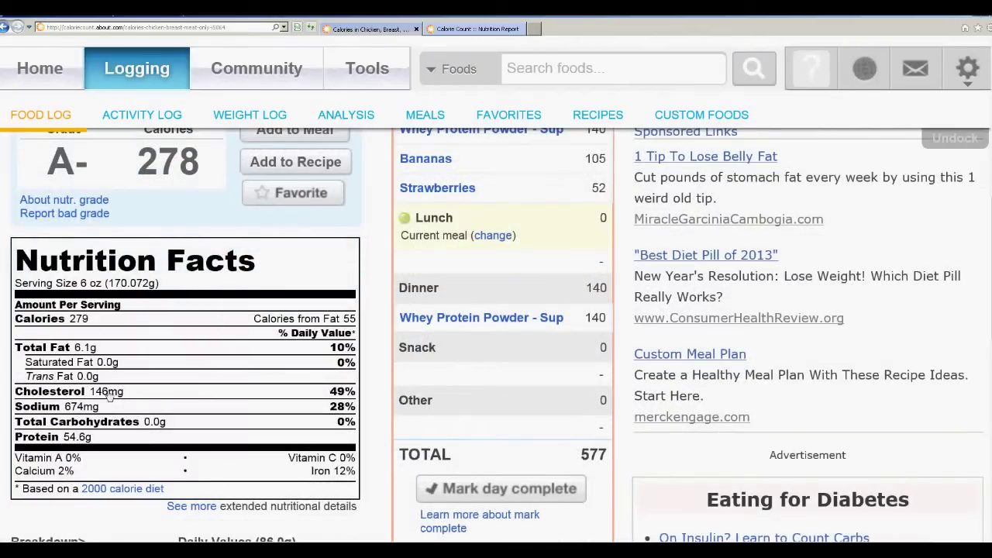
left_click_drag(100, 437, 76, 440)
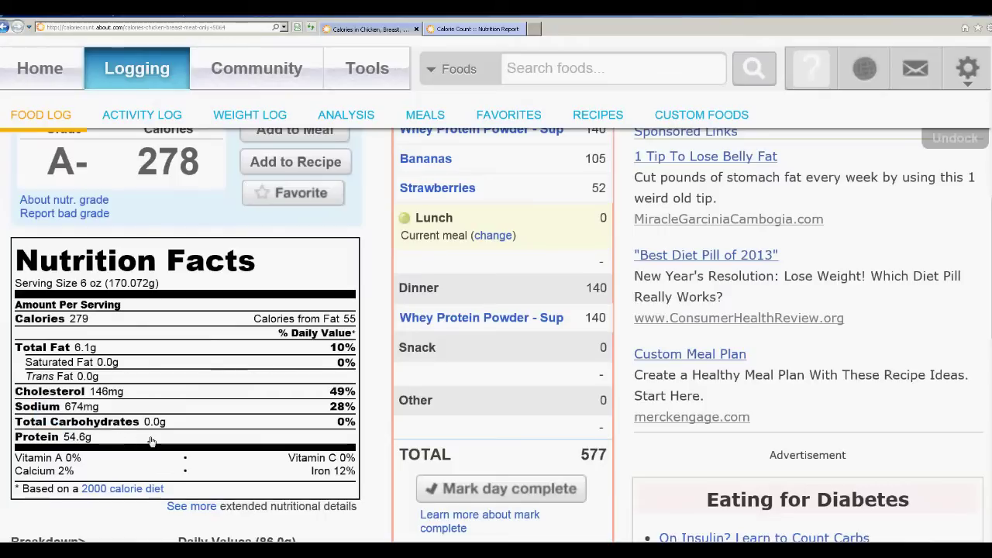
left_click(459, 30)
left_click(372, 29)
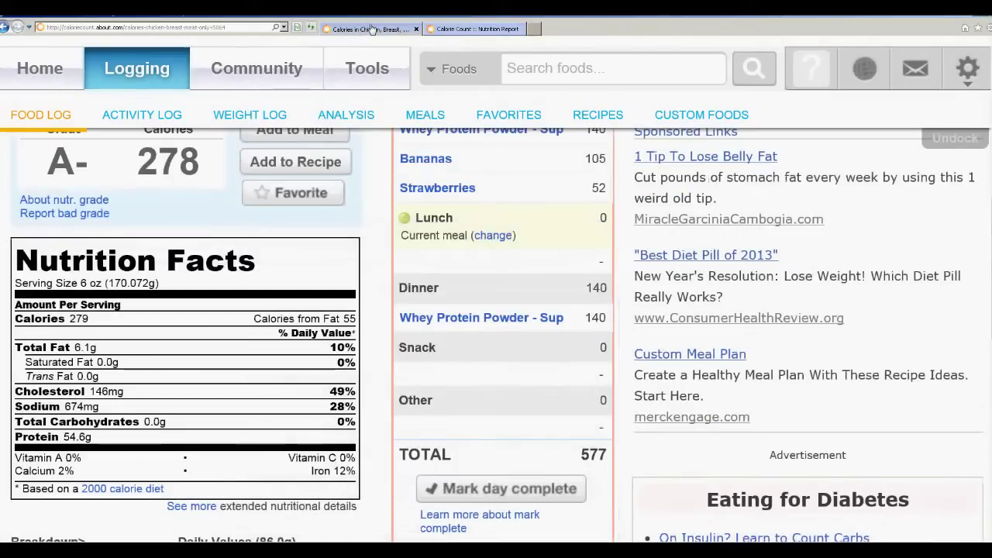
mouse_move(367, 68)
scroll(387, 232, "up", 3)
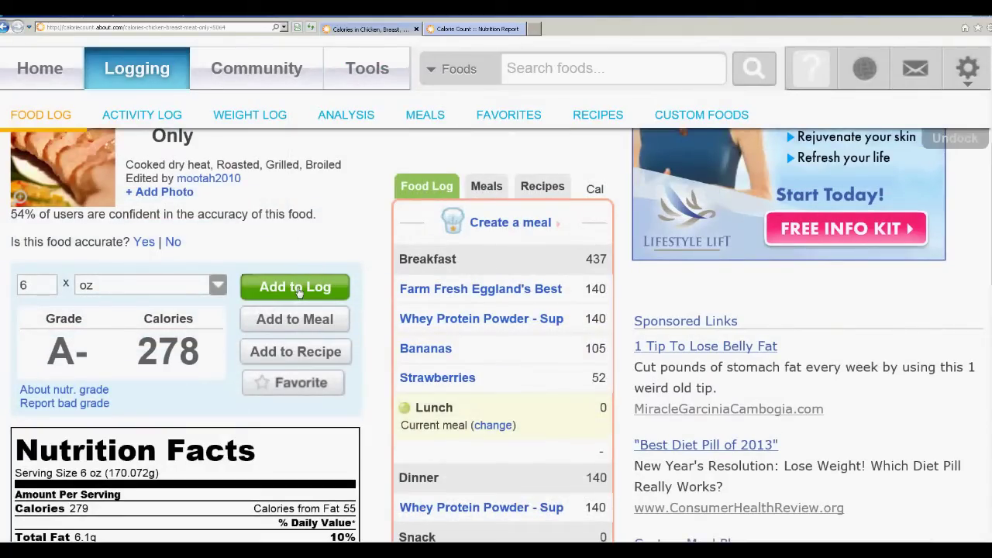
left_click(296, 288)
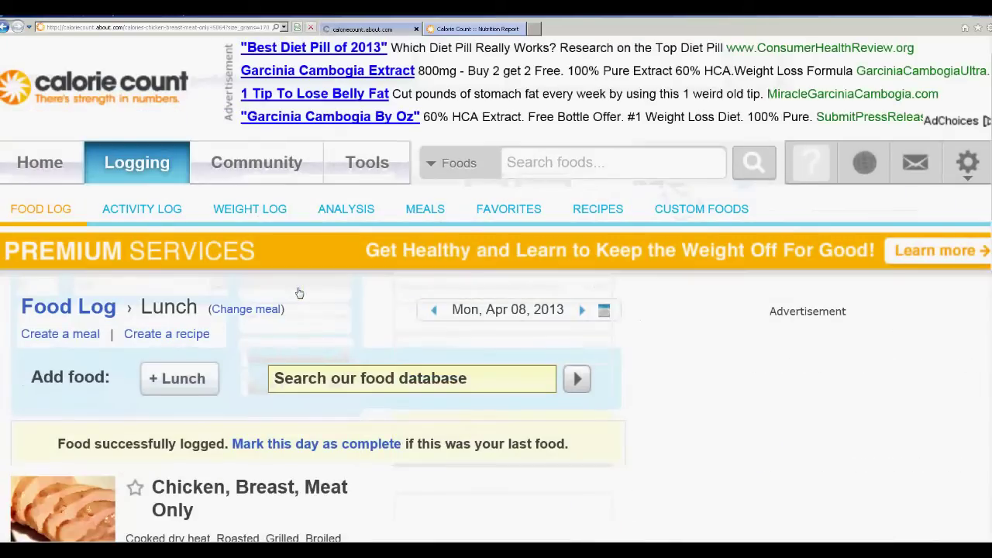
- Change the current meal to Snack and log 6 oz of the same chicken breast
left_click(248, 313)
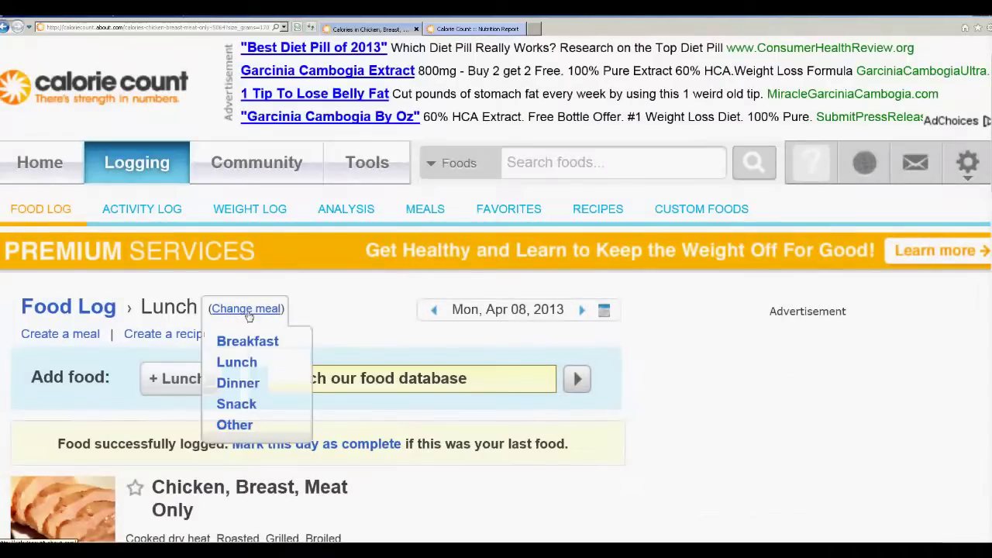
left_click(236, 408)
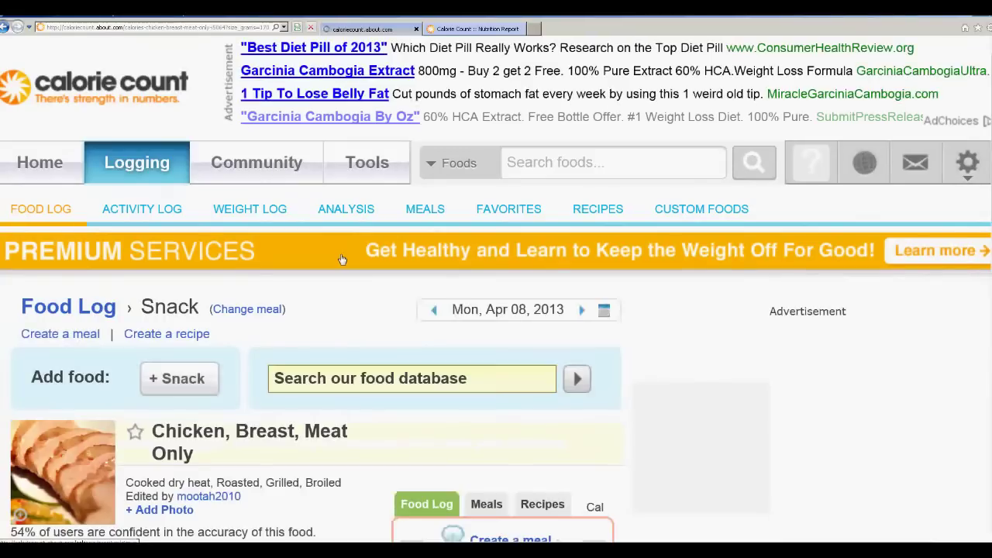
scroll(340, 259, "down", 1)
scroll(341, 259, "down", 5)
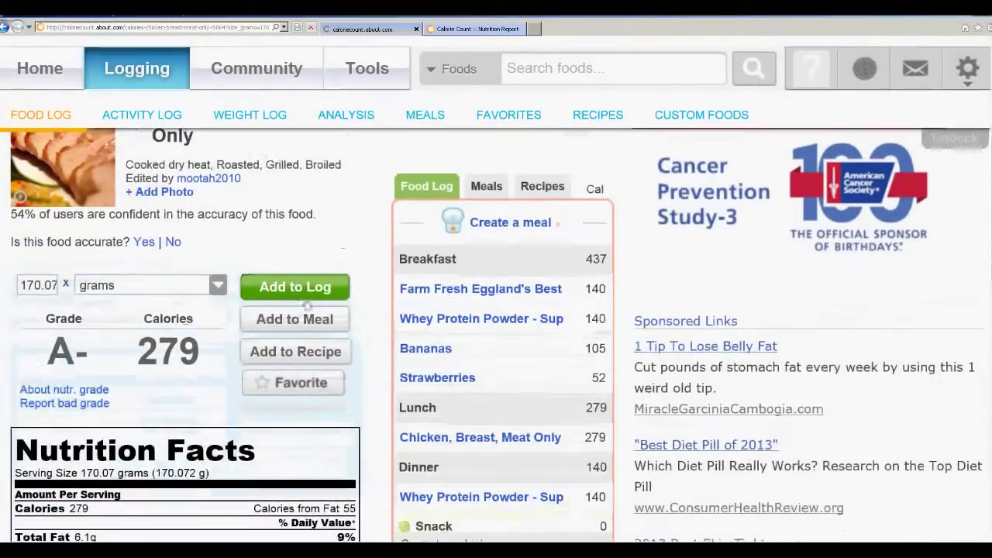
left_click(227, 291)
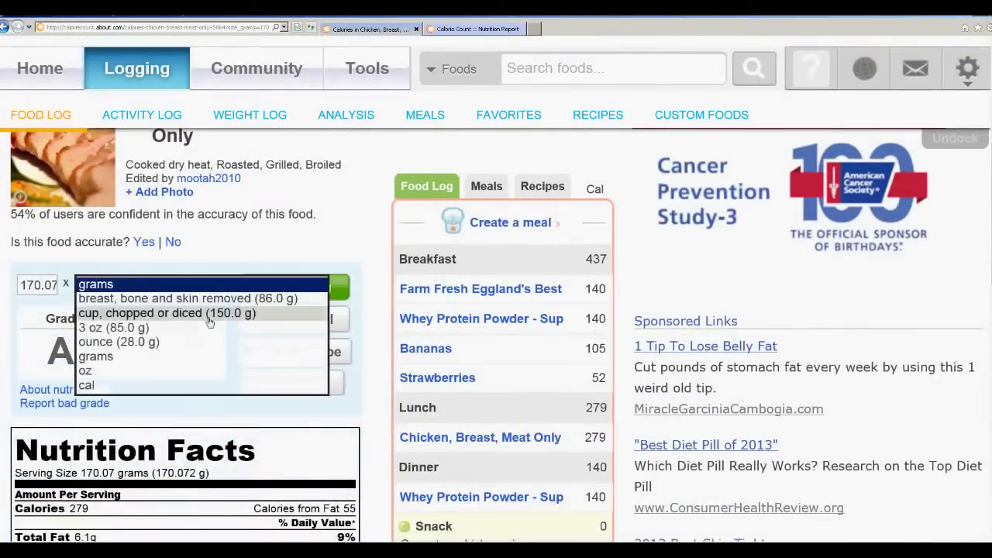
left_click(159, 376)
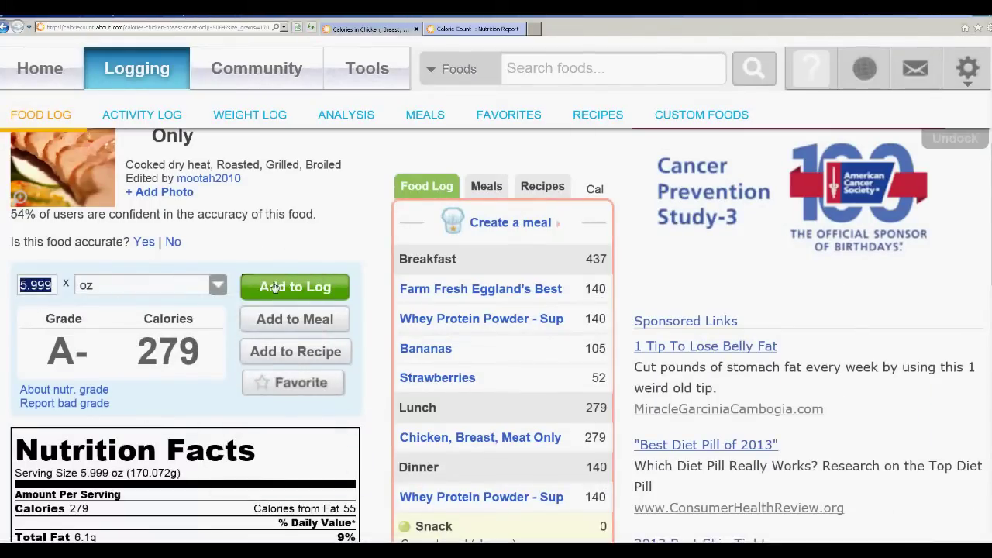
type("63")
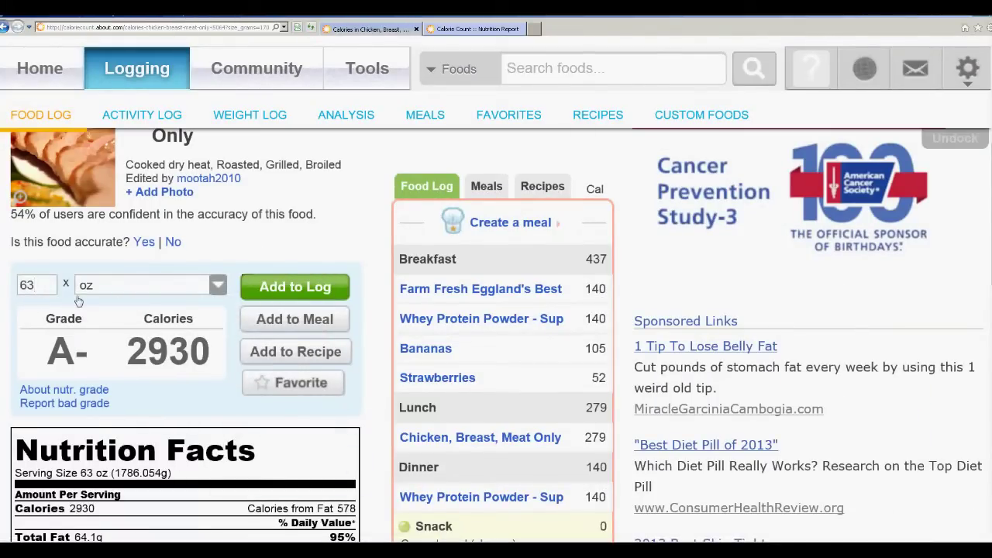
key("BackSpace")
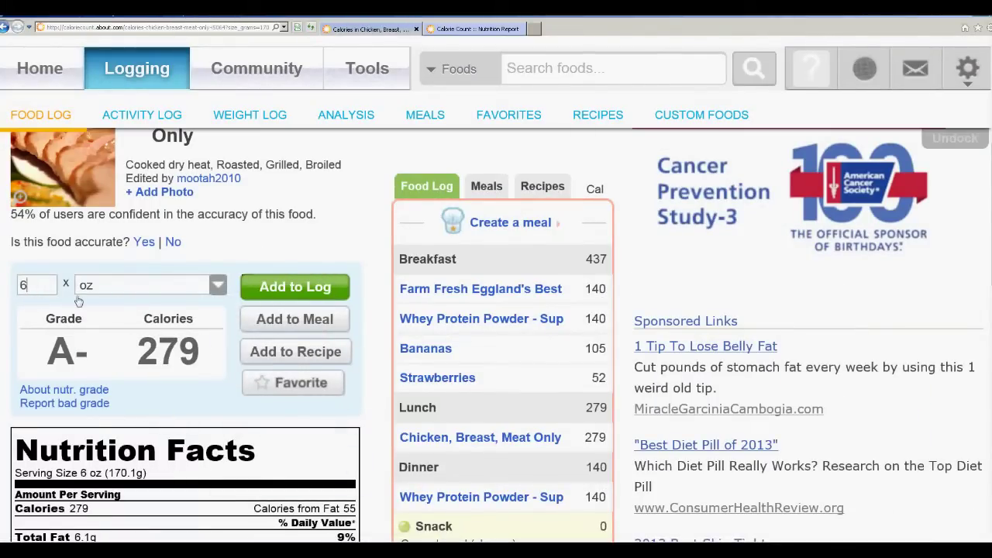
left_click(303, 288)
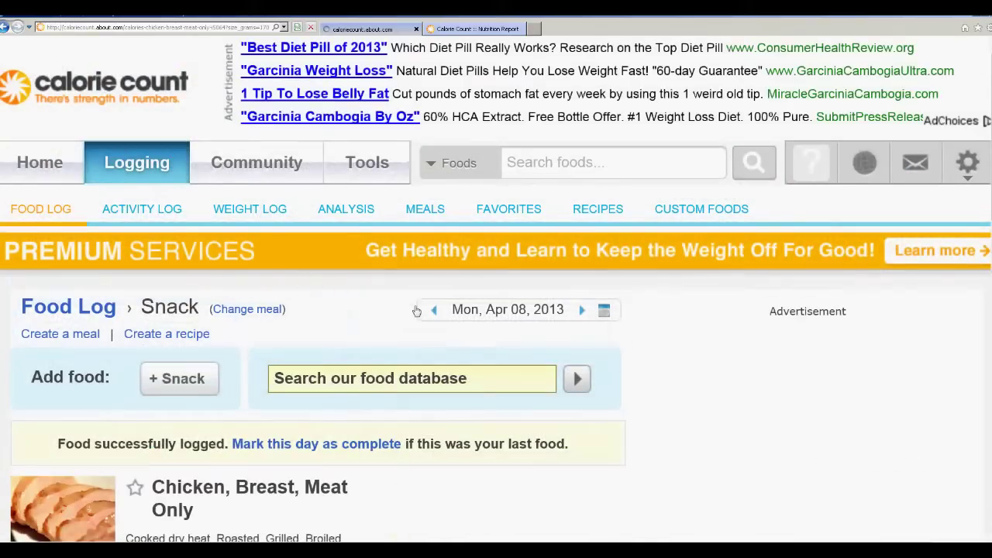
- Search the food database for "potatoes" and open the Potatoes, Boiled result cooked without skin and without salt
scroll(416, 311, "down", 2)
scroll(416, 311, "down", 4)
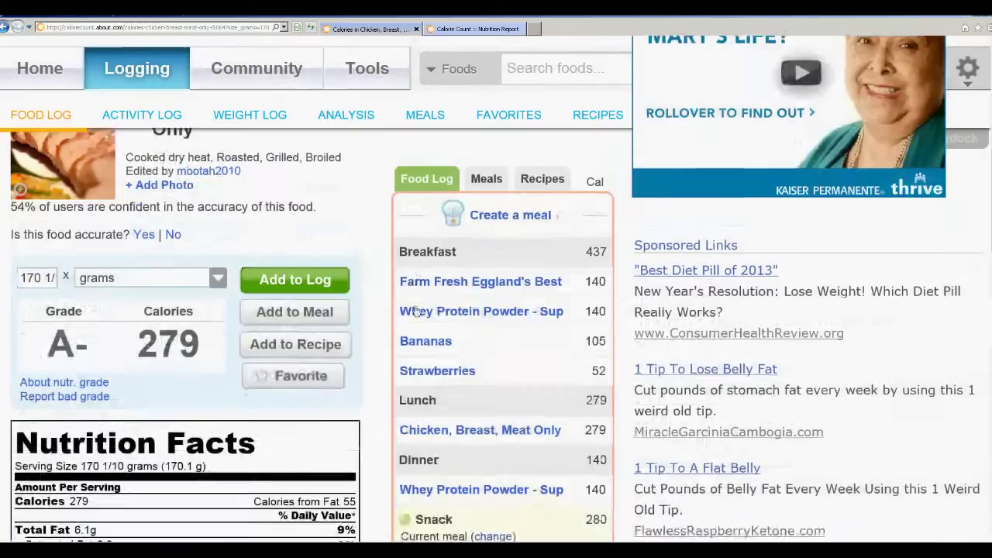
scroll(416, 311, "up", 4)
left_click(345, 250)
type("potatoes")
key("Return")
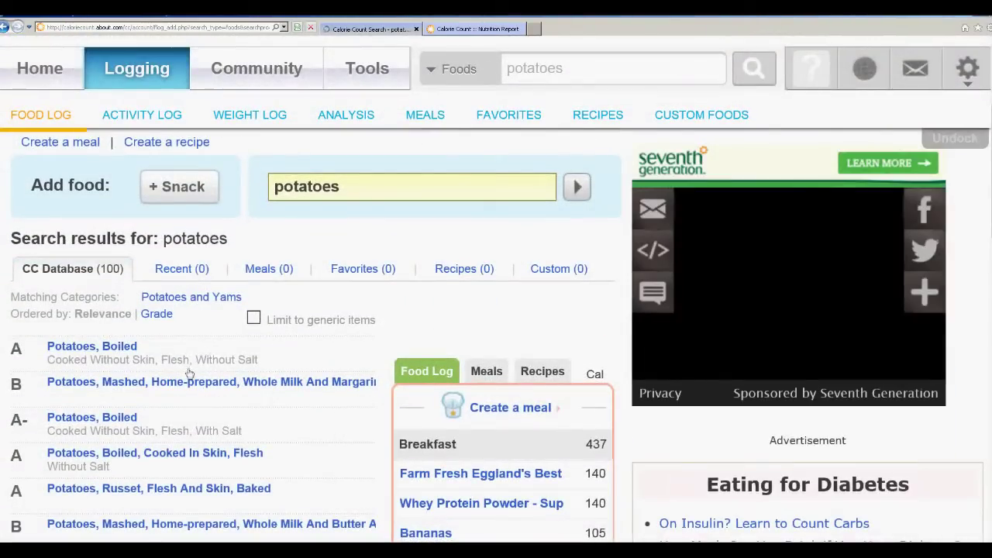
left_click(85, 346)
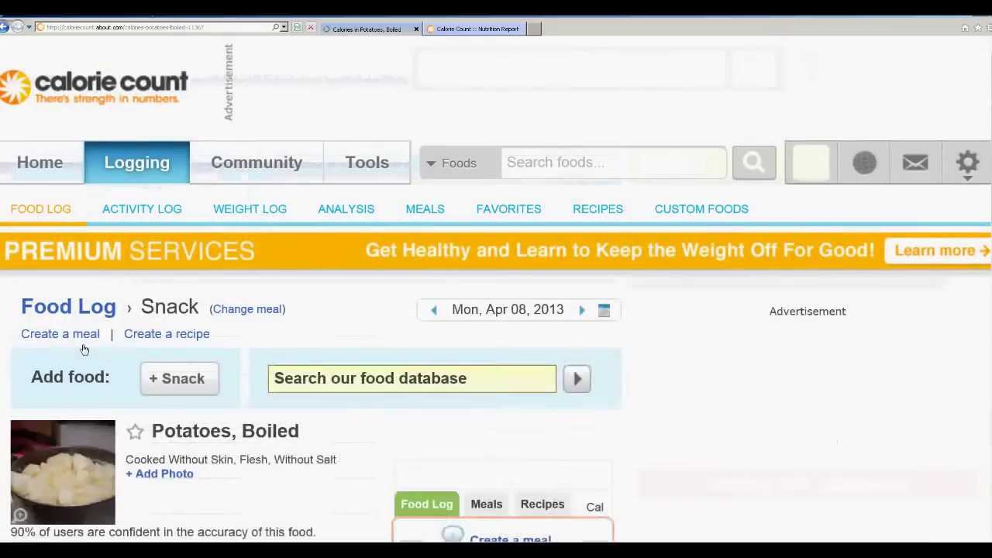
- Switch the boiled potatoes' serving unit to oz and add them to the snack log
scroll(275, 329, "down", 1)
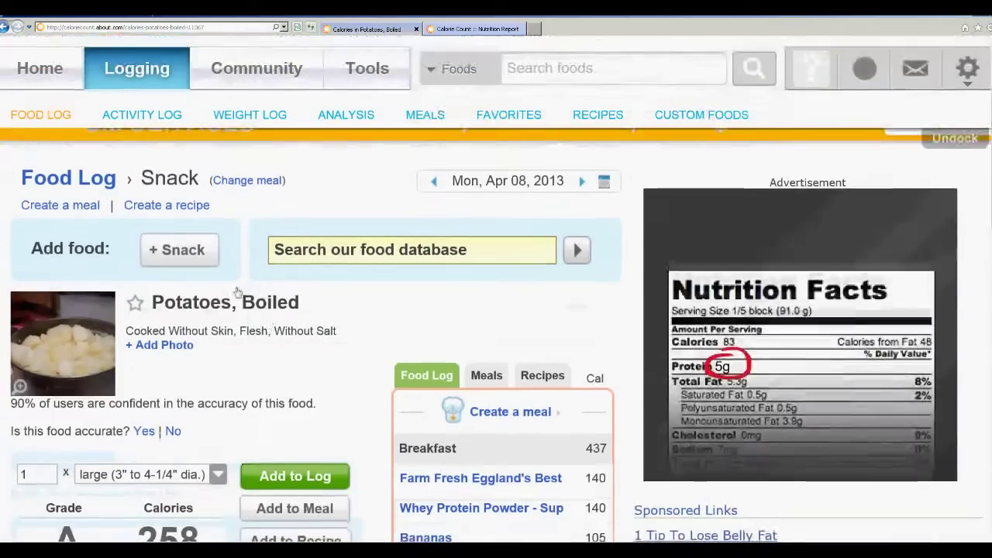
scroll(279, 309, "down", 2)
left_click(221, 352)
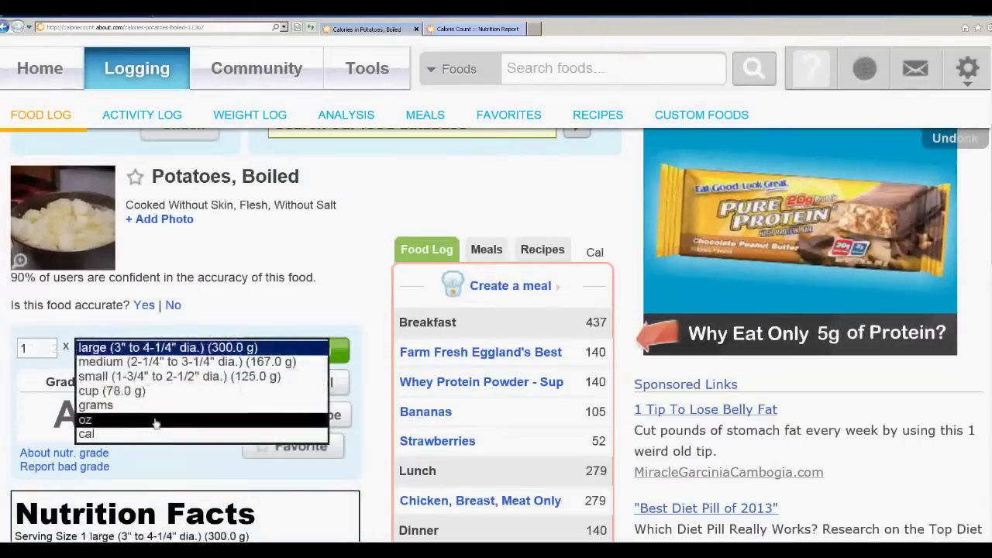
left_click(85, 419)
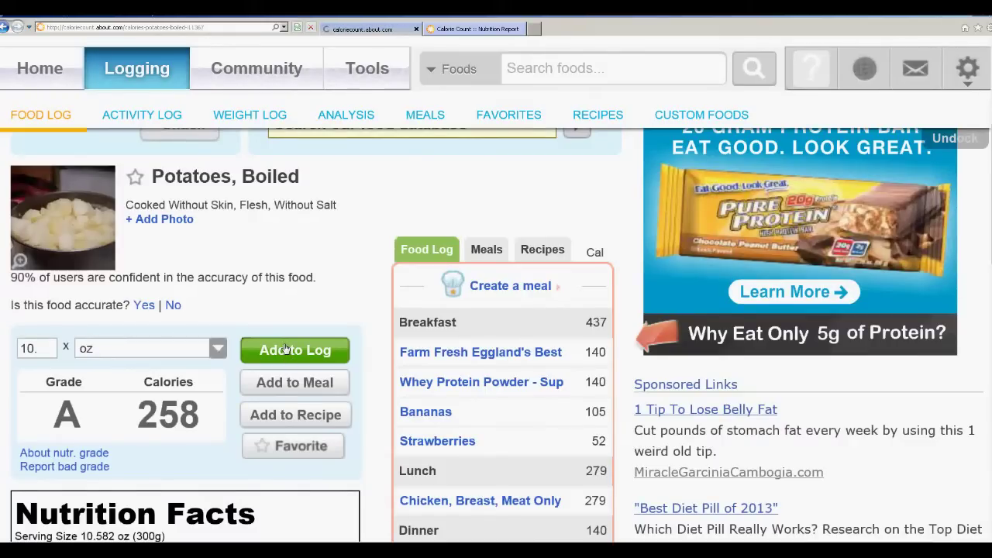
left_click(286, 349)
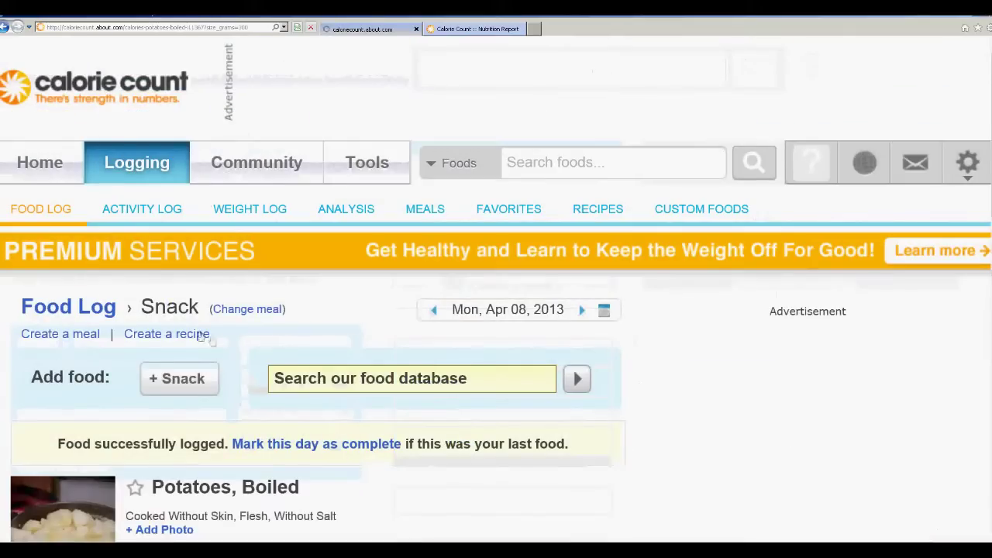
- Change the current meal to Lunch and log 1 large serving of the boiled potatoes
left_click(248, 310)
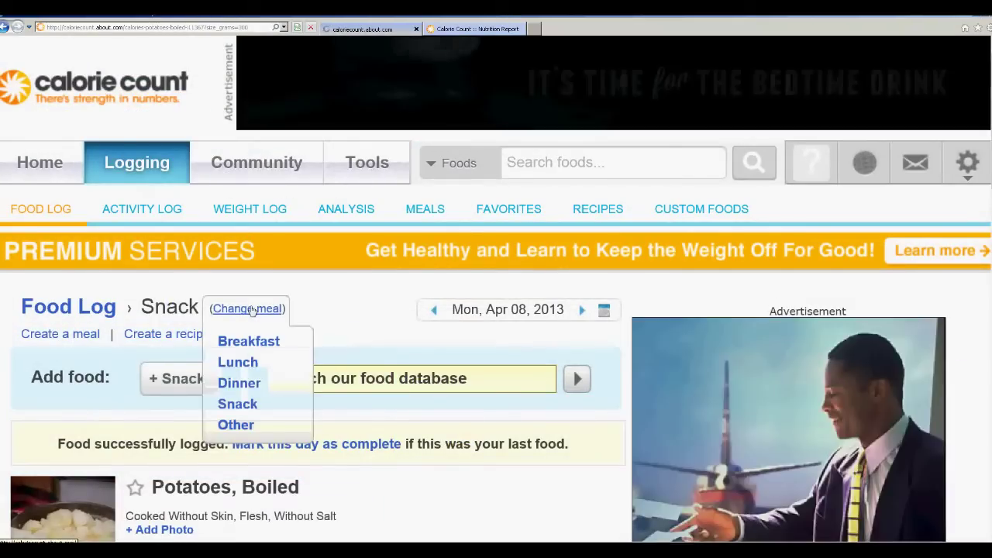
left_click(238, 363)
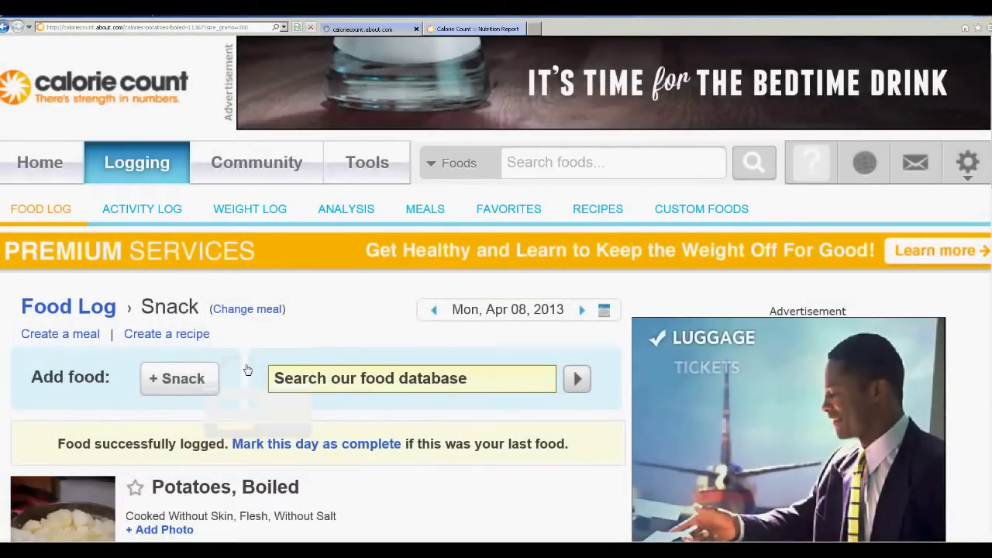
scroll(248, 371, "down", 3)
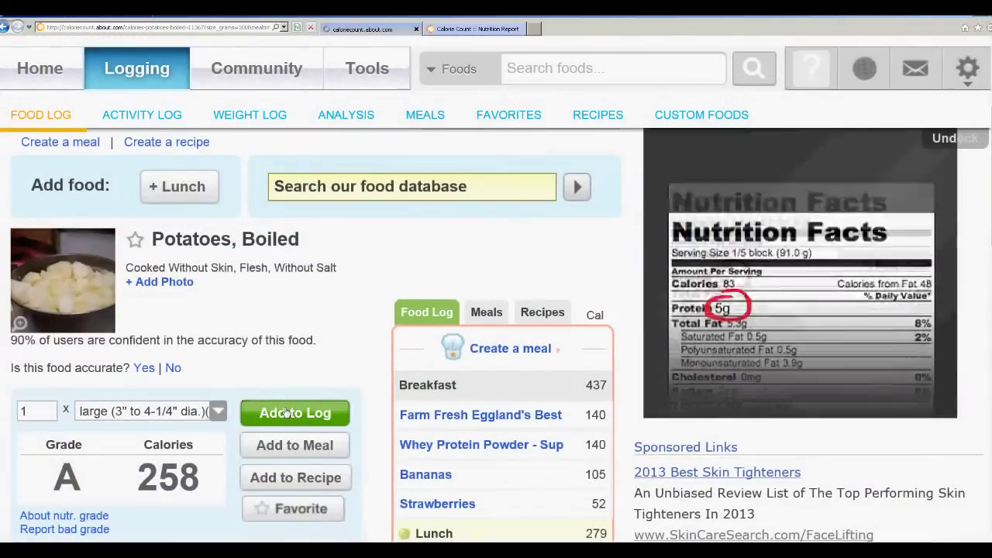
left_click(286, 412)
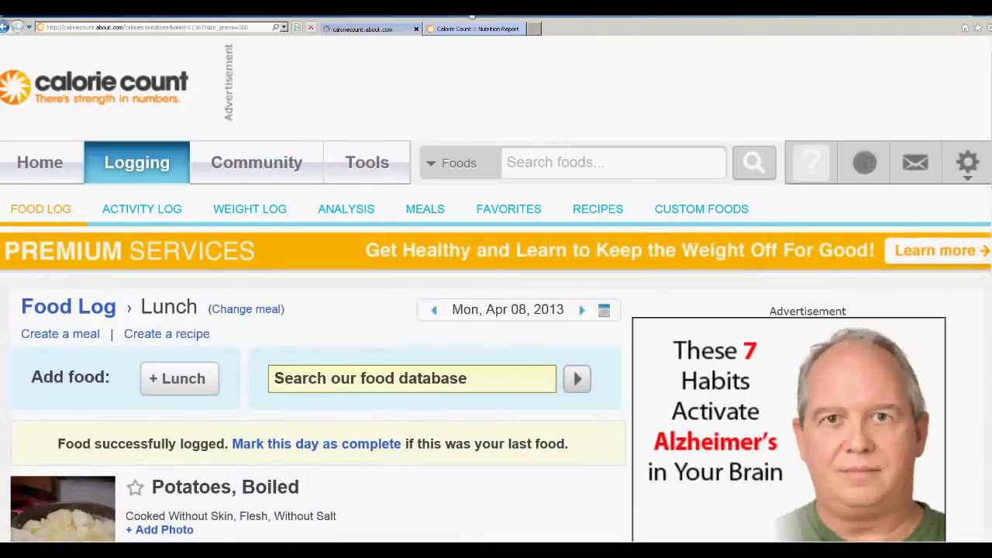
- Refresh the Nutrition Report in the other tab and check the day's carbohydrate and protein totals
left_click(465, 31)
scroll(453, 209, "down", 1)
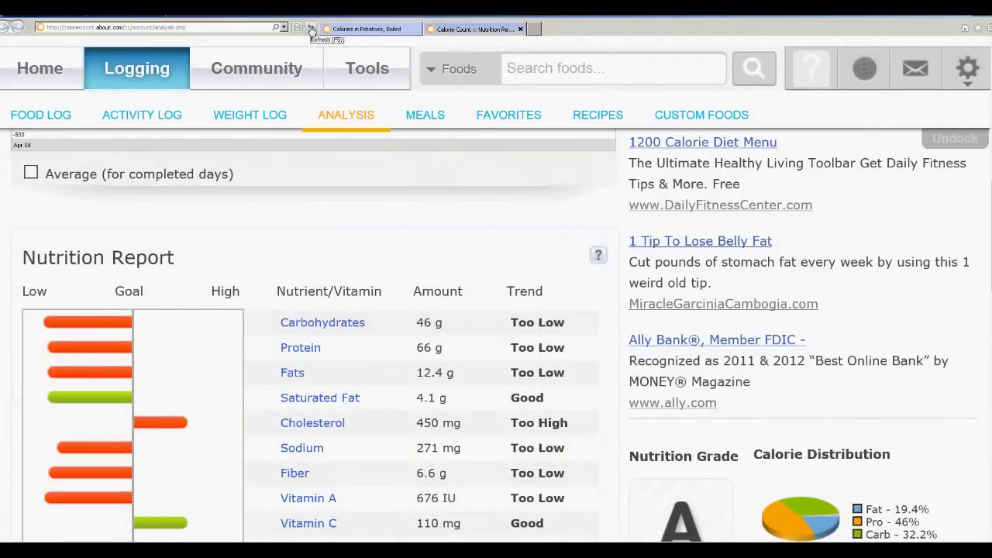
left_click(311, 29)
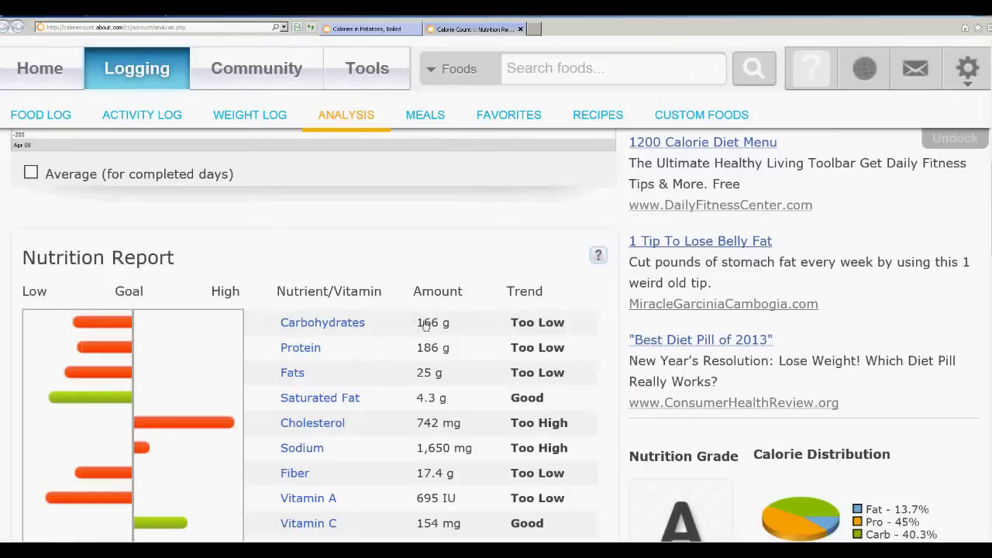
left_click(418, 352)
left_click(476, 352)
mouse_move(409, 61)
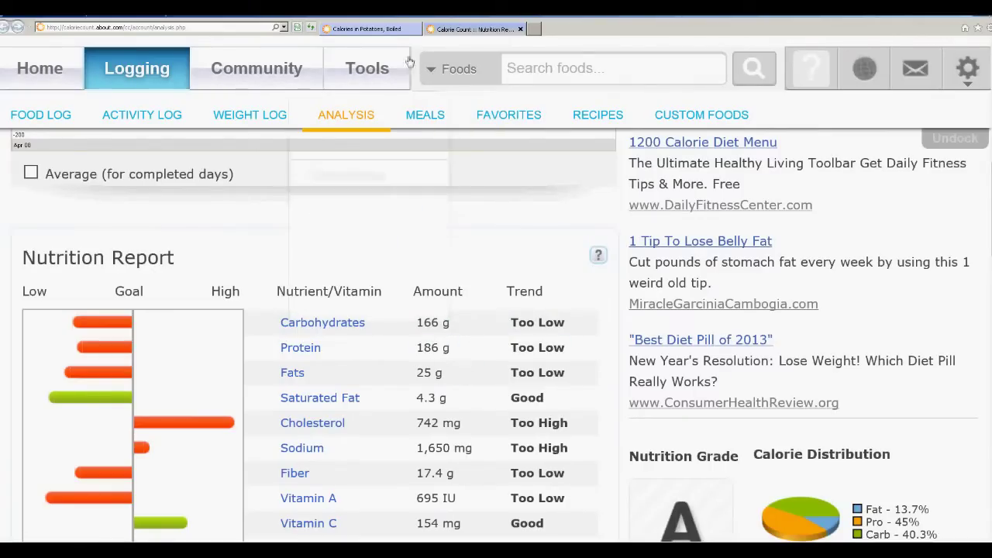
- Return to the boiled potatoes page in the other tab and search the food database for "green lentils"
left_click(369, 31)
scroll(122, 348, "down", 3)
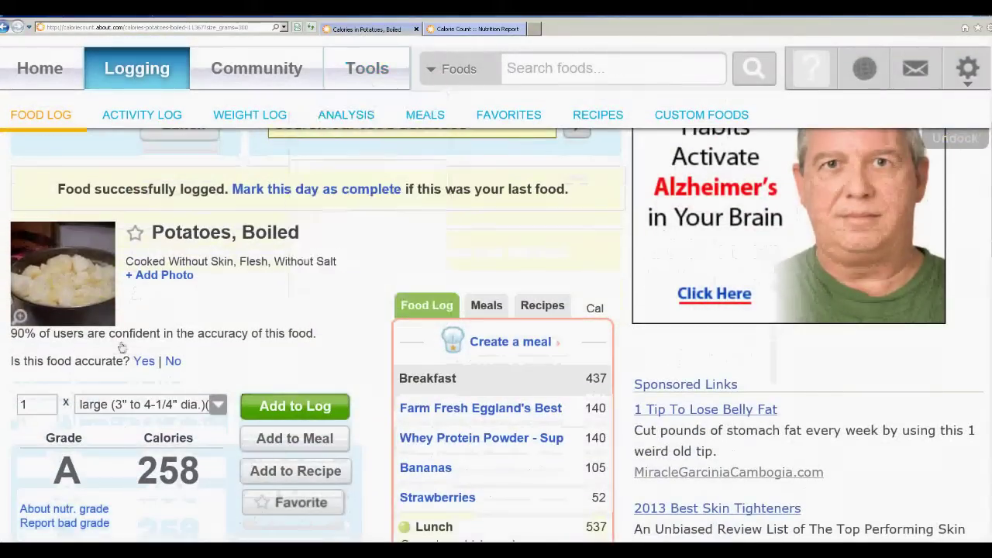
scroll(316, 333, "down", 2)
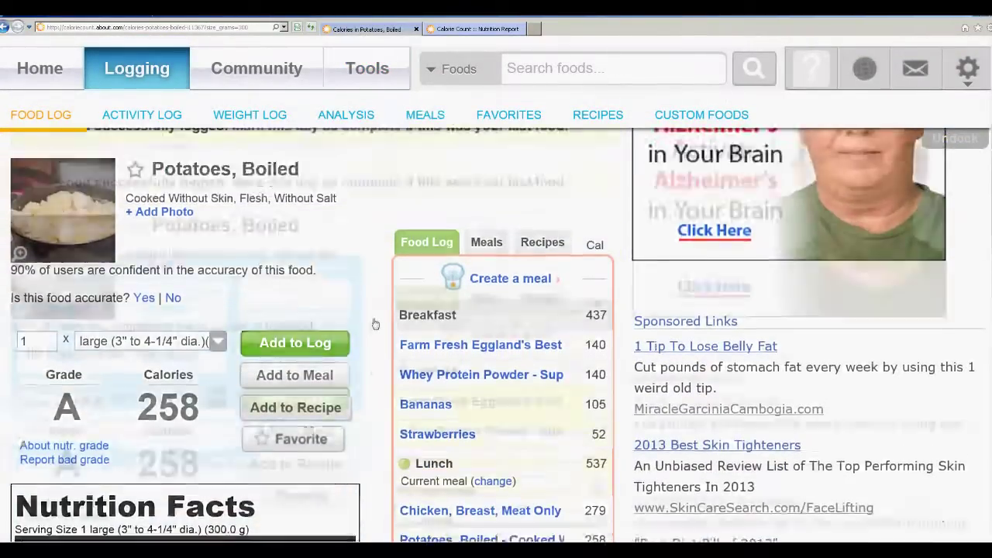
scroll(374, 323, "up", 3)
left_click(349, 263)
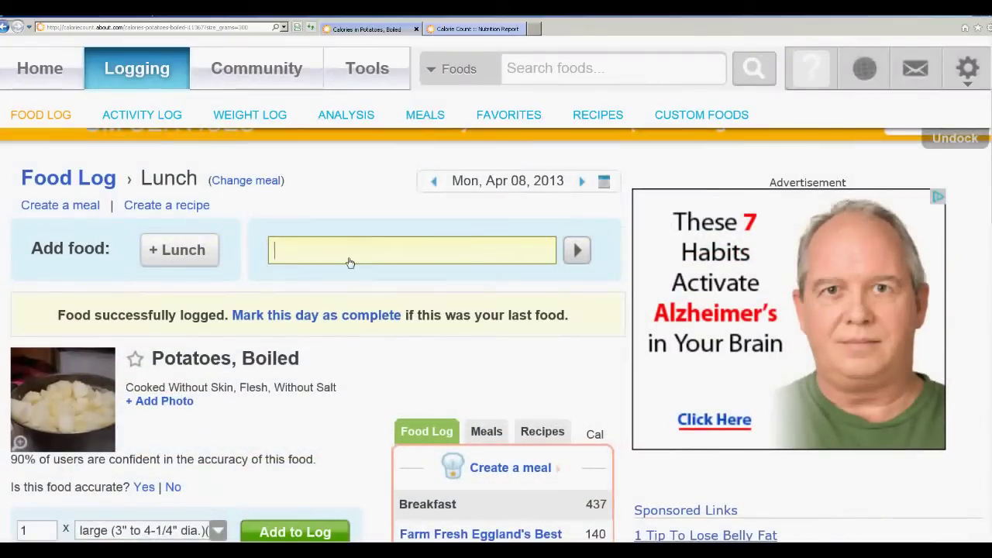
type("green lenti")
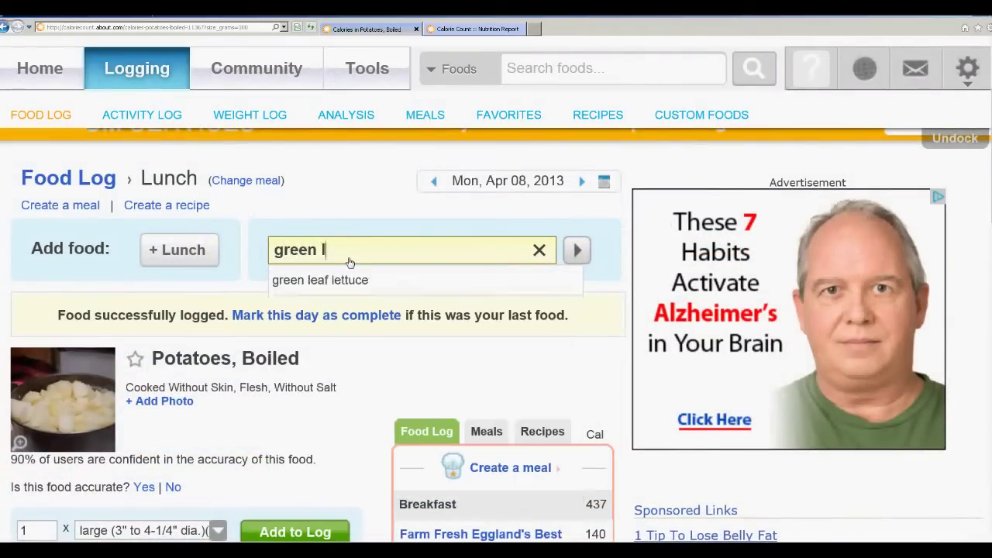
type("ls")
key("Return")
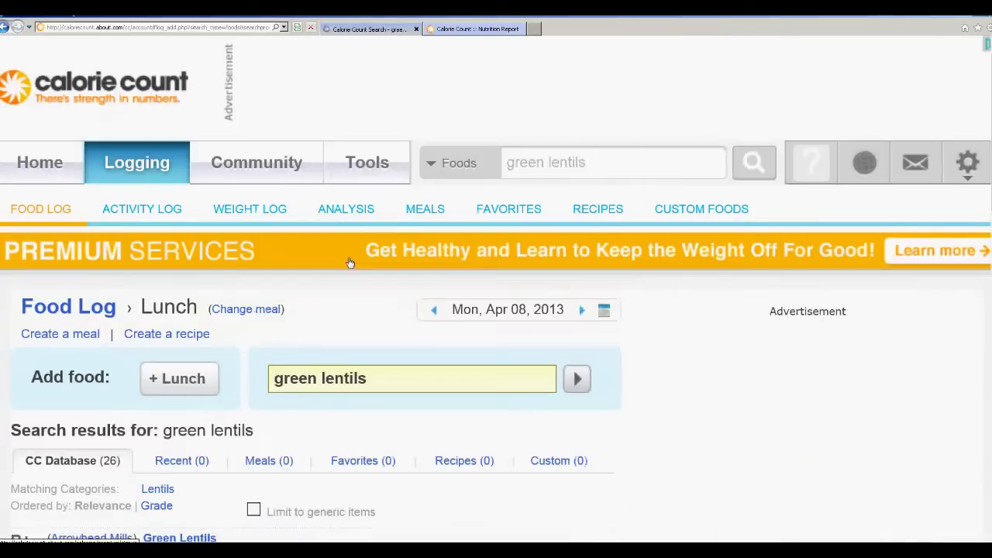
- Look through the green lentils search results and open the Arrowhead Mills Green Lentils entry
scroll(348, 260, "down", 5)
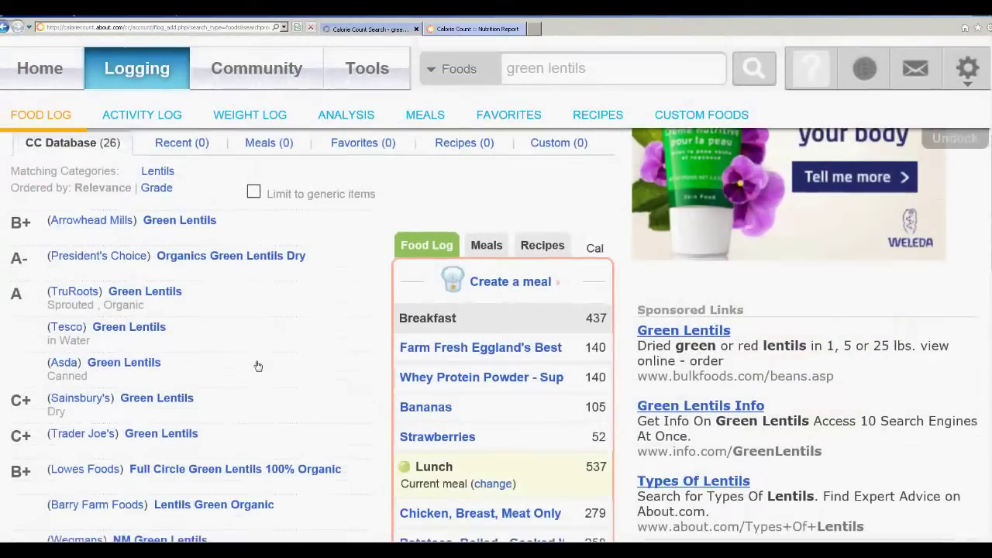
scroll(258, 365, "down", 1)
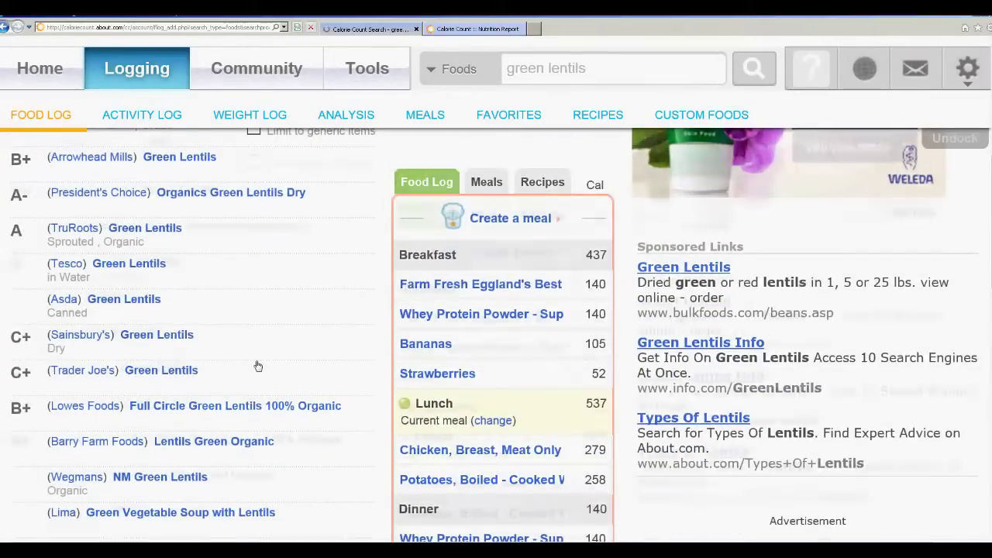
scroll(258, 365, "up", 2)
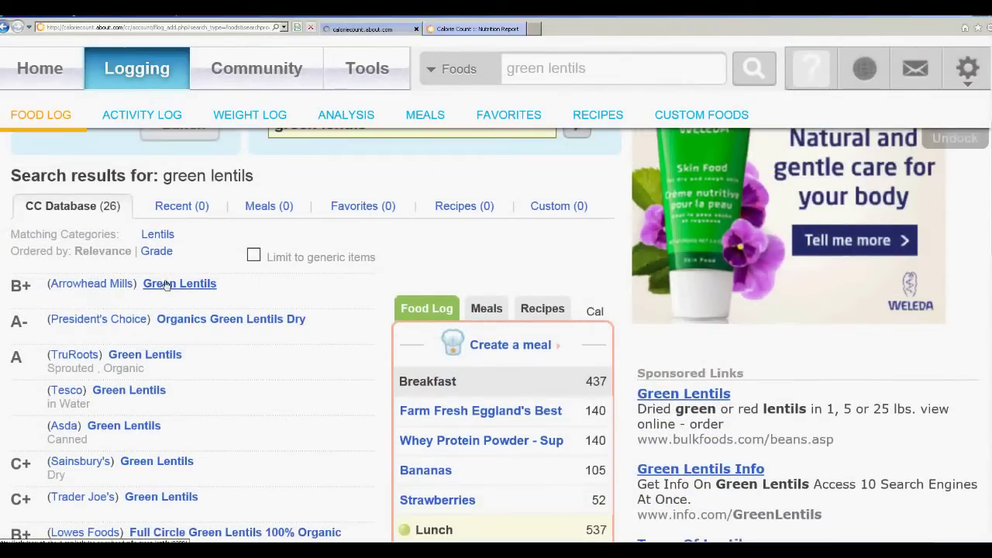
left_click(166, 284)
- Check the total carbohydrates, dietary fiber and protein in the green lentils' Nutrition Facts
scroll(455, 304, "down", 1)
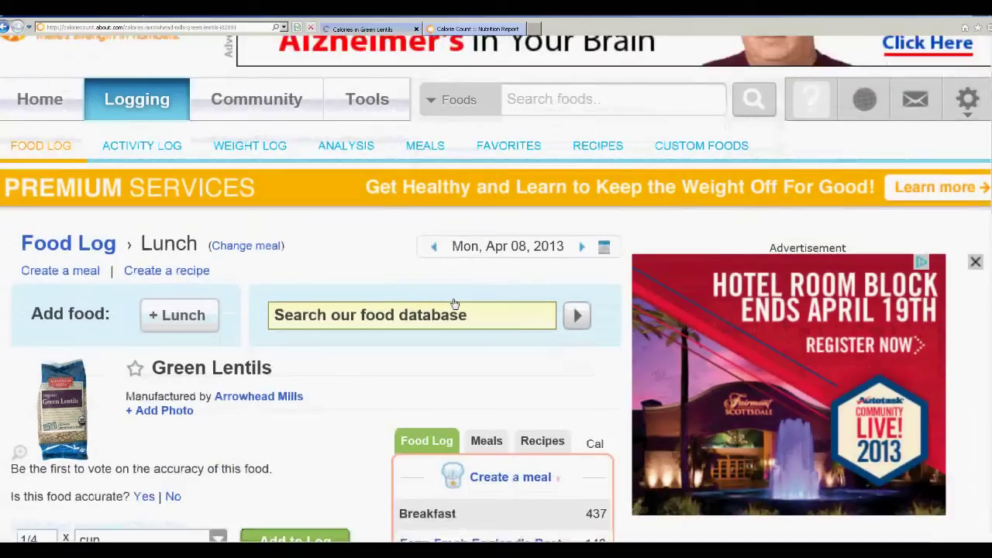
scroll(454, 304, "down", 5)
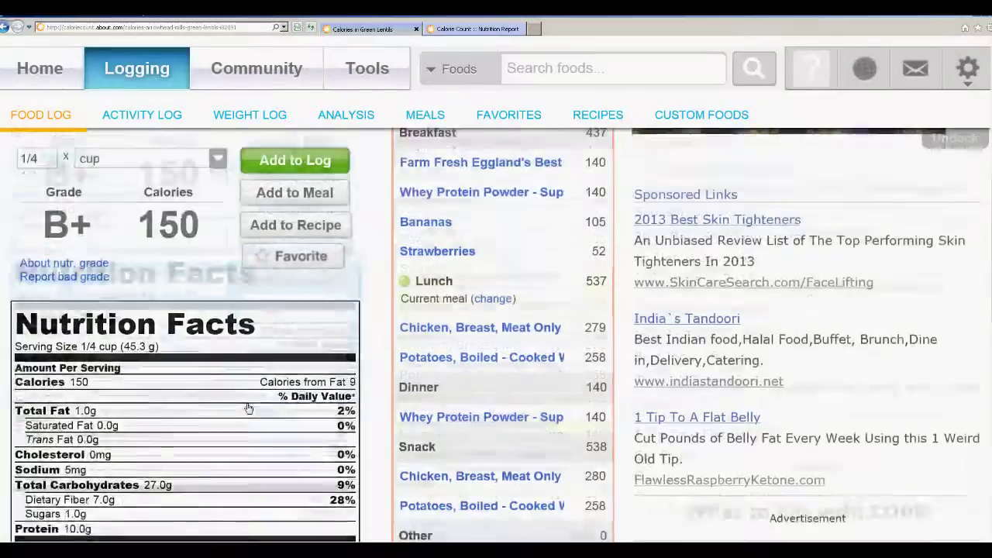
scroll(248, 409, "down", 1)
left_click_drag(172, 428, 143, 428)
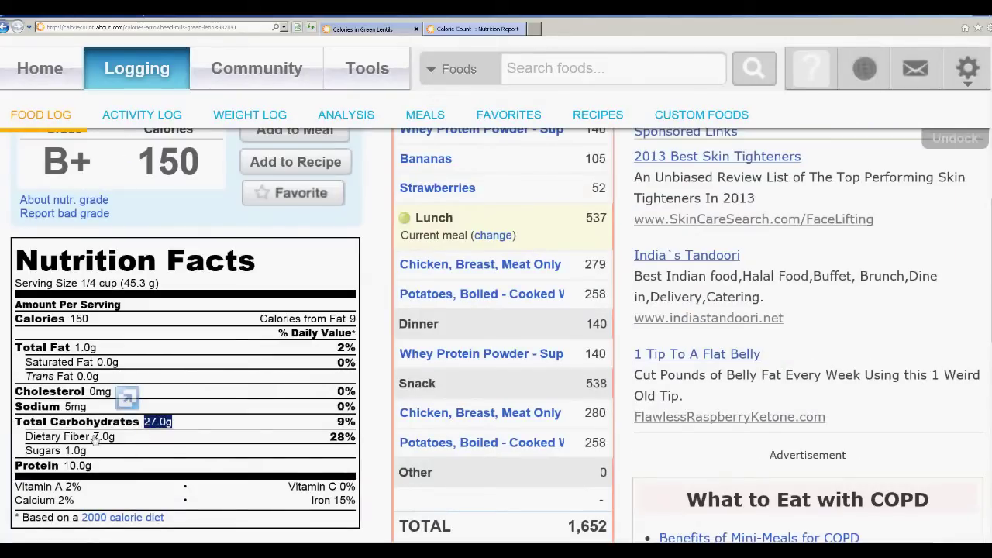
left_click_drag(94, 437, 120, 438)
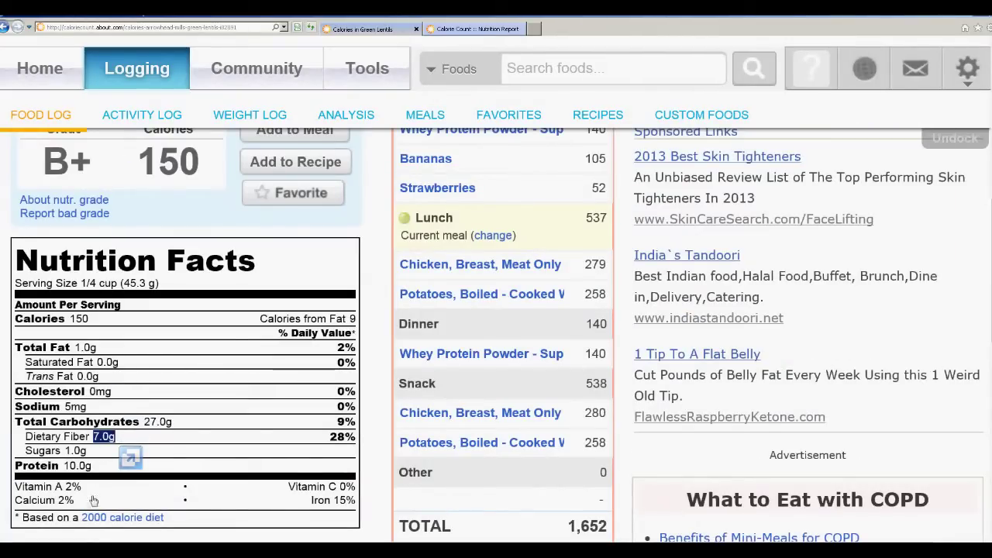
left_click_drag(67, 463, 94, 465)
left_click(123, 472)
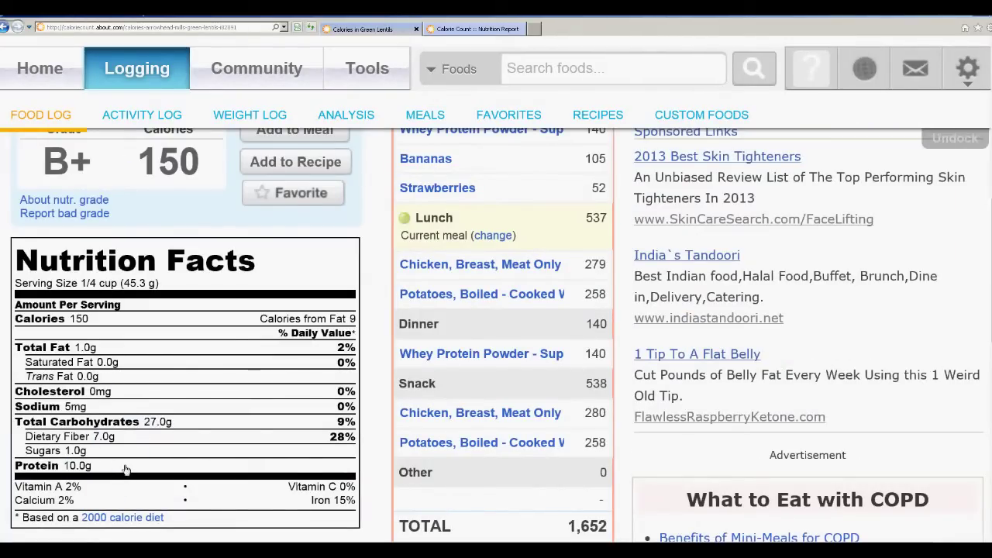
- Log 1/4 cup of the green lentils under Lunch and check the lunch entries in the food log
scroll(124, 467, "up", 1)
scroll(124, 469, "up", 2)
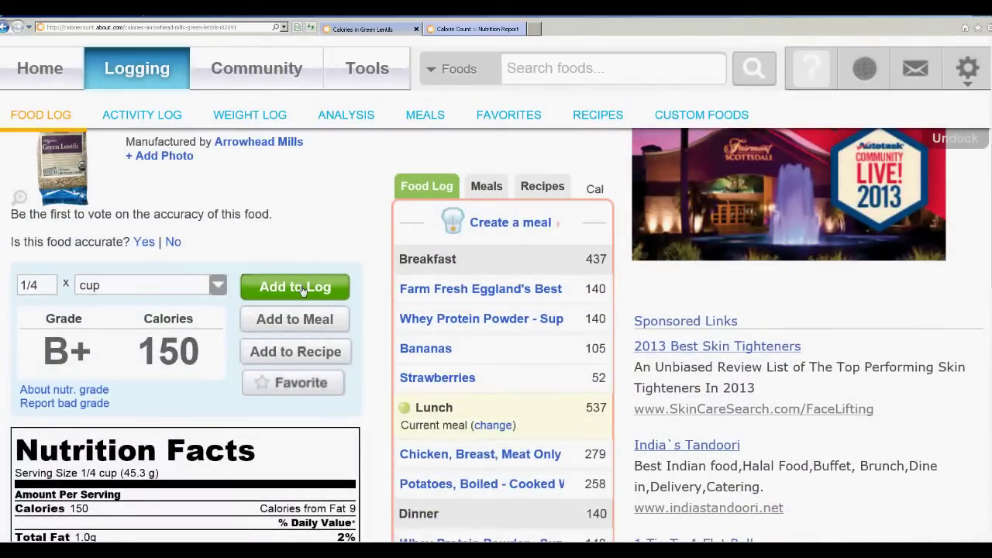
left_click(303, 288)
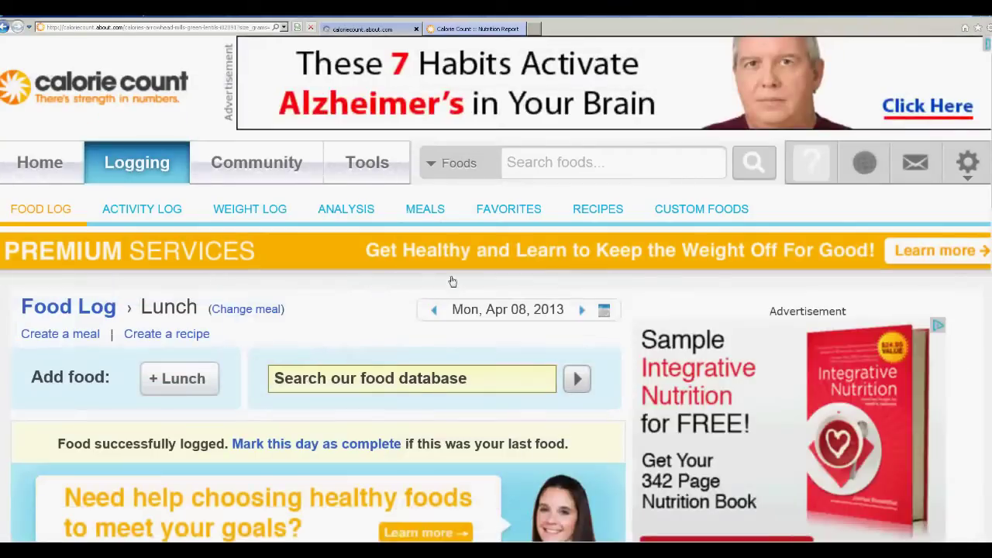
scroll(453, 281, "down", 2)
scroll(452, 281, "down", 5)
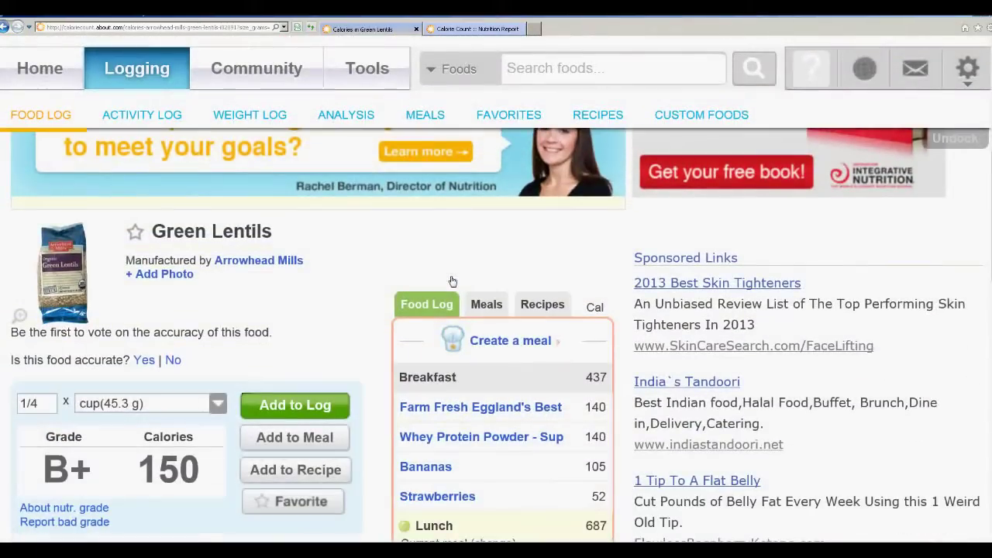
scroll(453, 281, "down", 4)
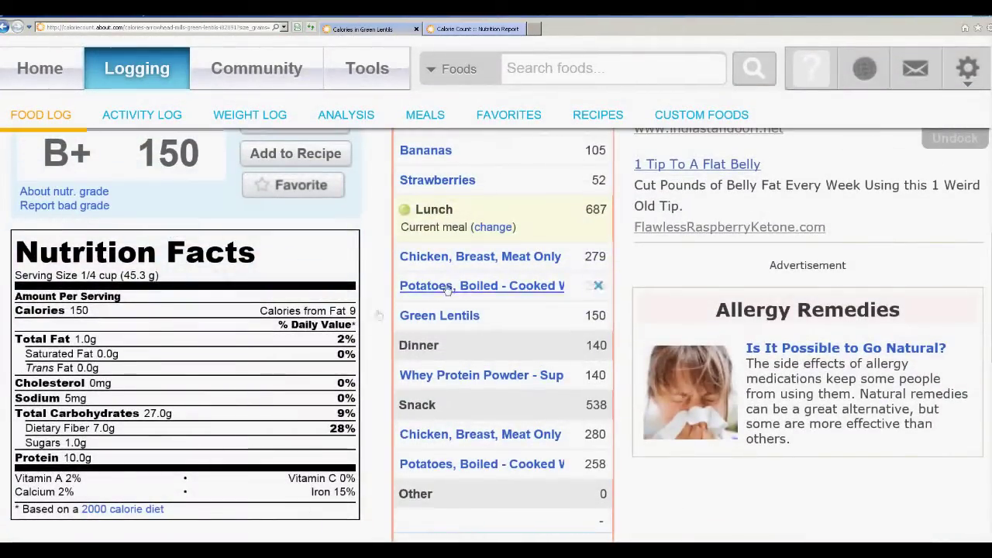
- Change the current meal to Snack and log 1/4 cup of the green lentils
scroll(377, 314, "up", 5)
scroll(378, 314, "up", 4)
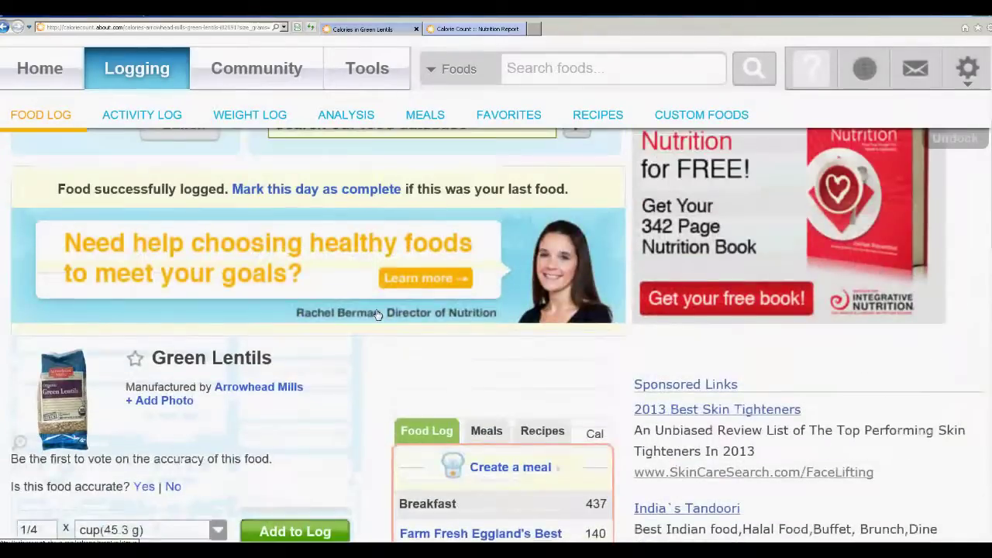
left_click(242, 180)
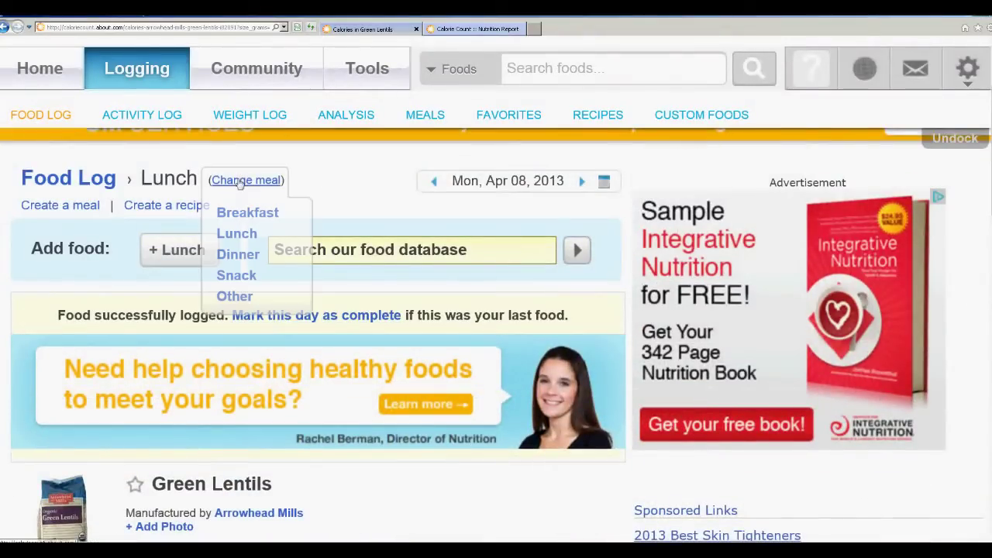
left_click(243, 276)
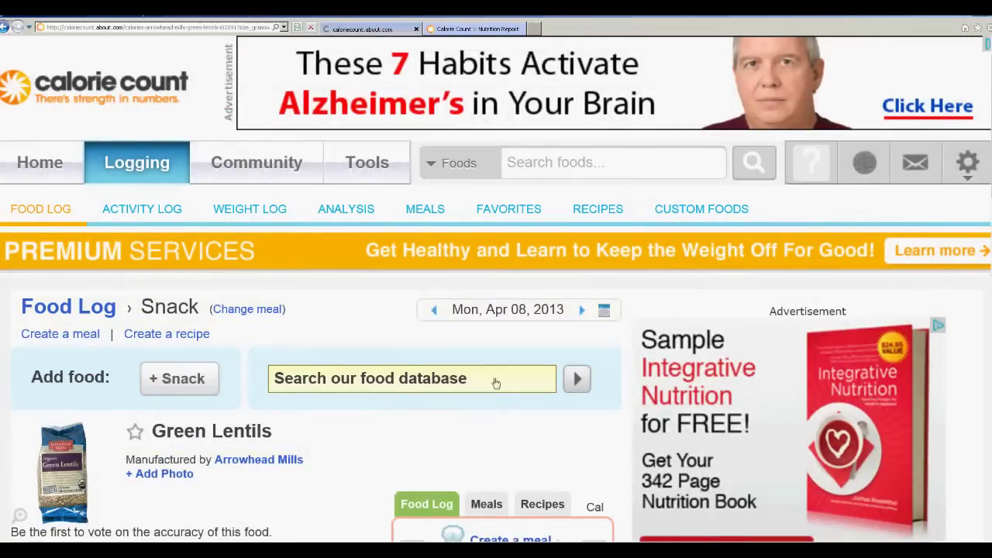
scroll(243, 380, "down", 3)
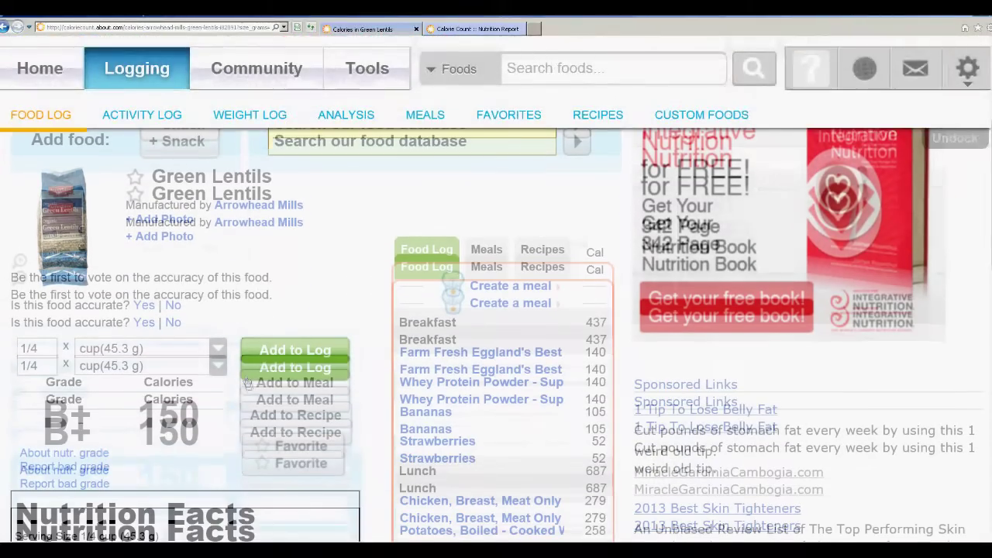
left_click(295, 350)
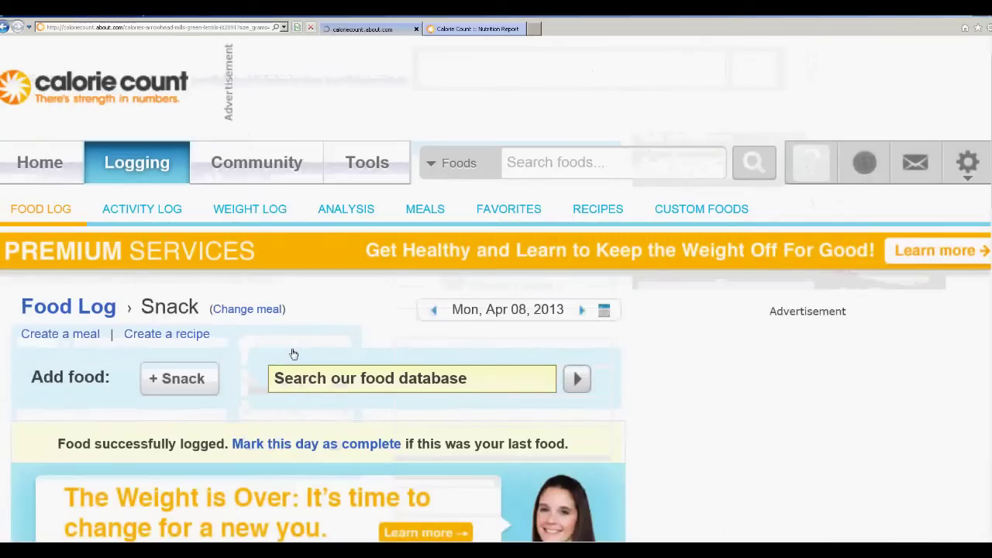
- Review the snack entries, the day's calorie total and the daily caloric intake against the target
scroll(293, 354, "down", 3)
scroll(292, 354, "down", 6)
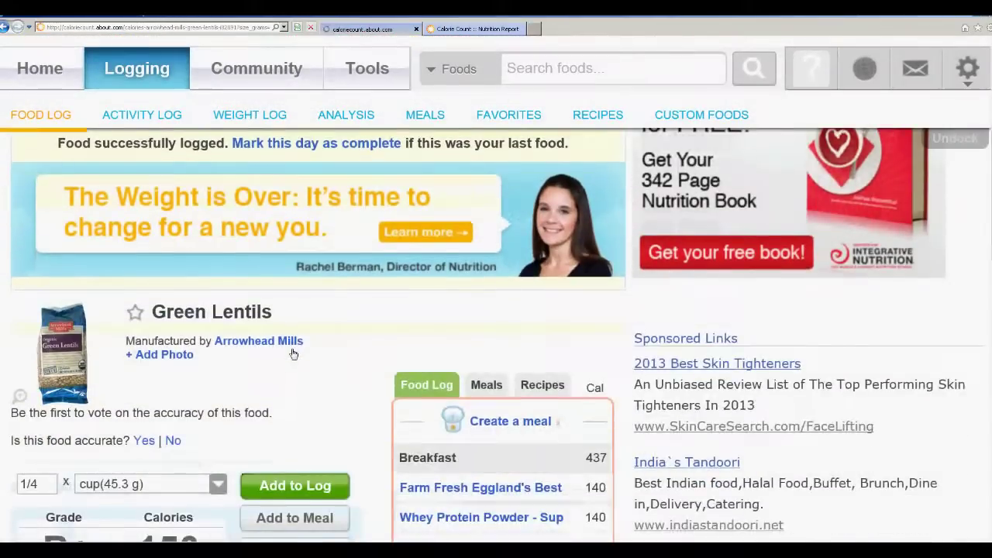
scroll(292, 354, "down", 3)
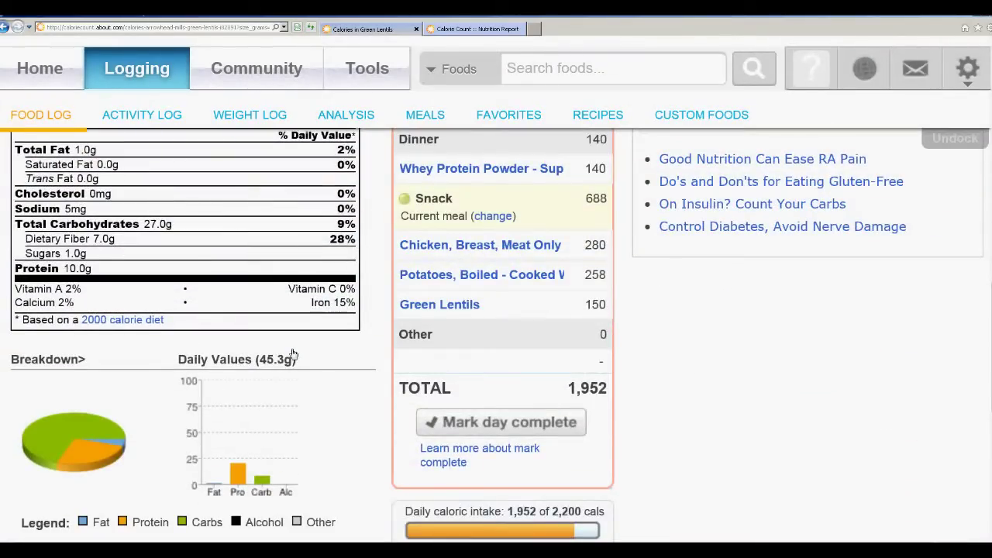
scroll(293, 354, "up", 10)
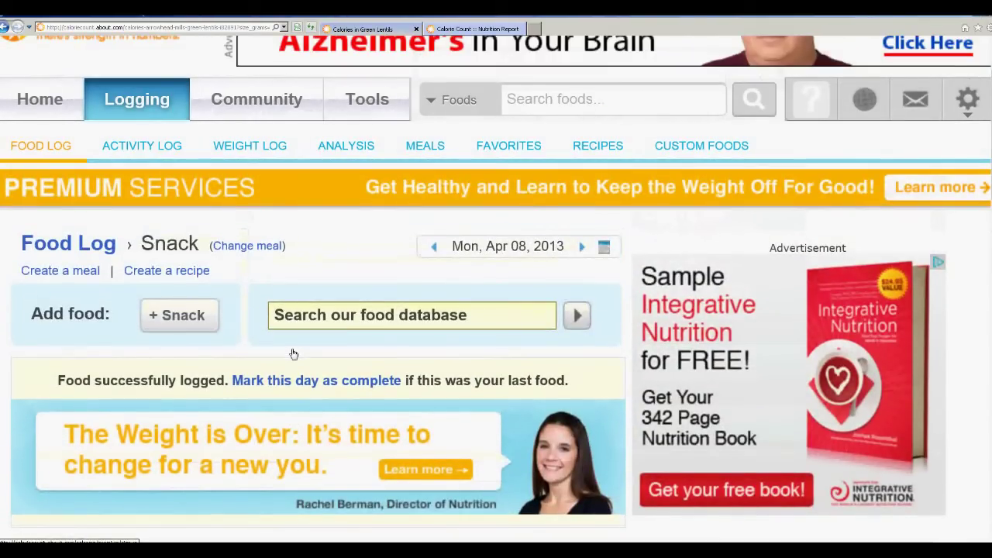
scroll(293, 354, "down", 10)
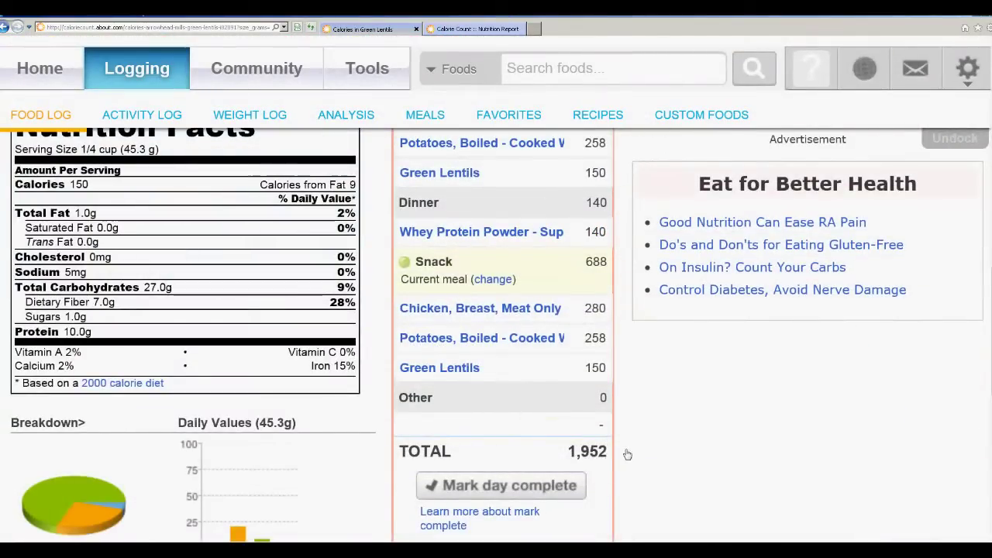
scroll(627, 457, "down", 3)
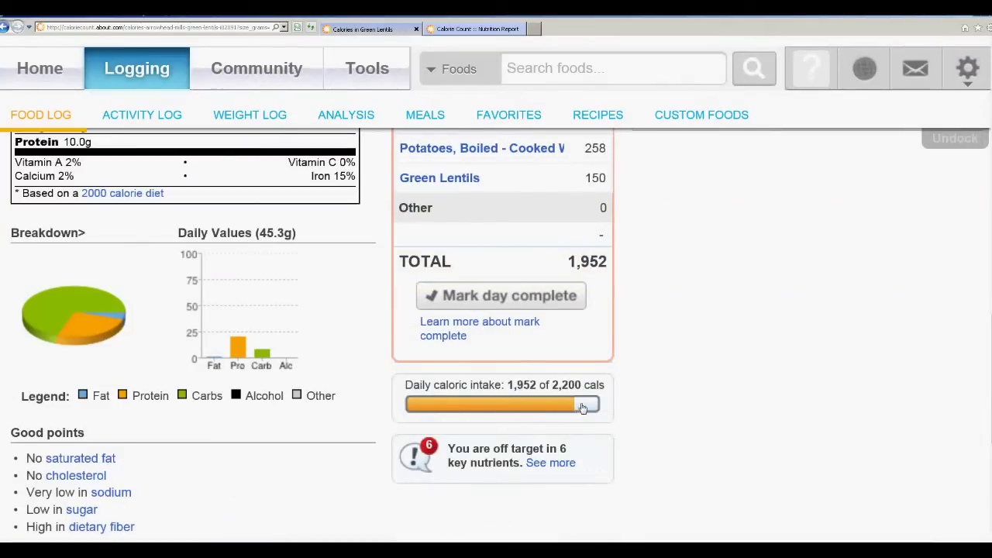
- Reload the Nutrition Report in the other tab and check the day's updated carbohydrate and protein amounts
left_click(439, 29)
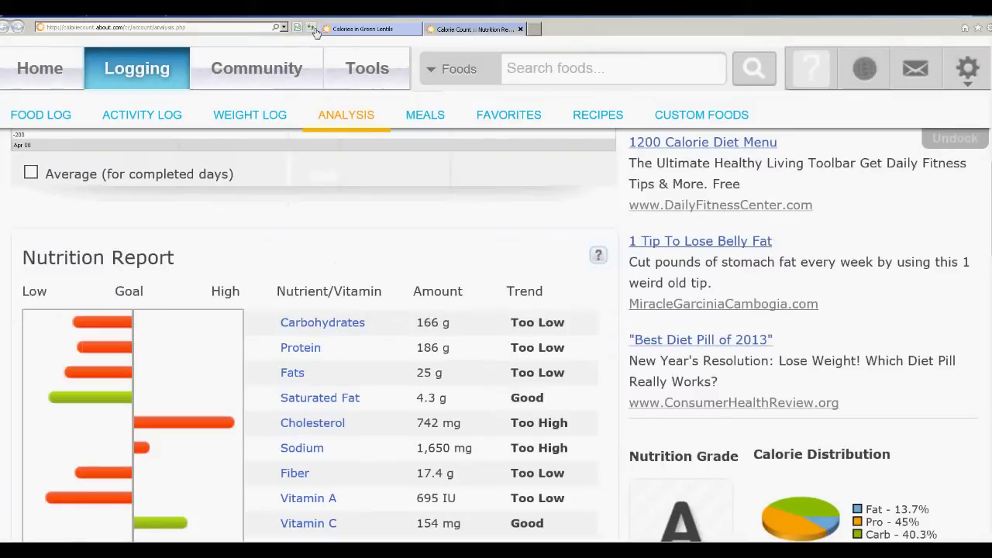
left_click(311, 422)
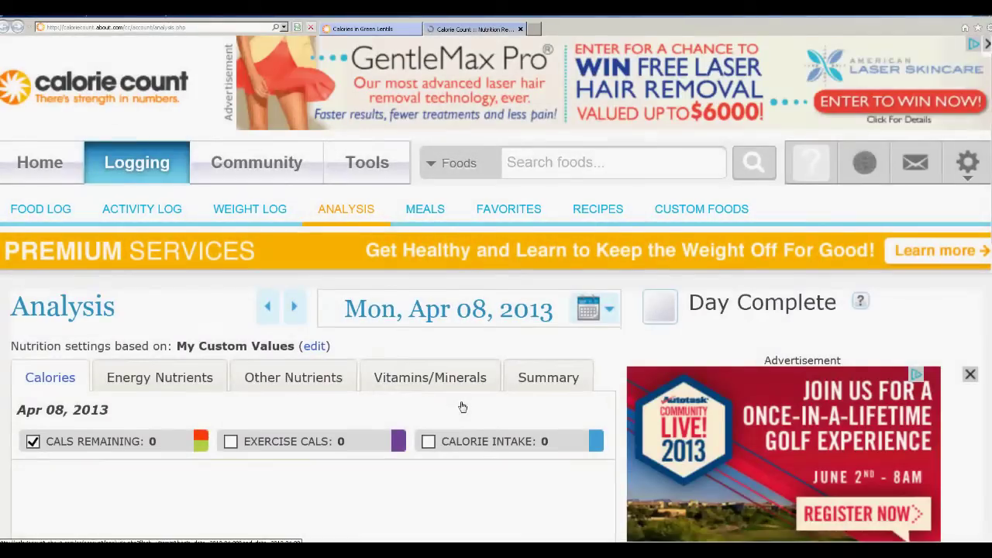
scroll(462, 407, "down", 5)
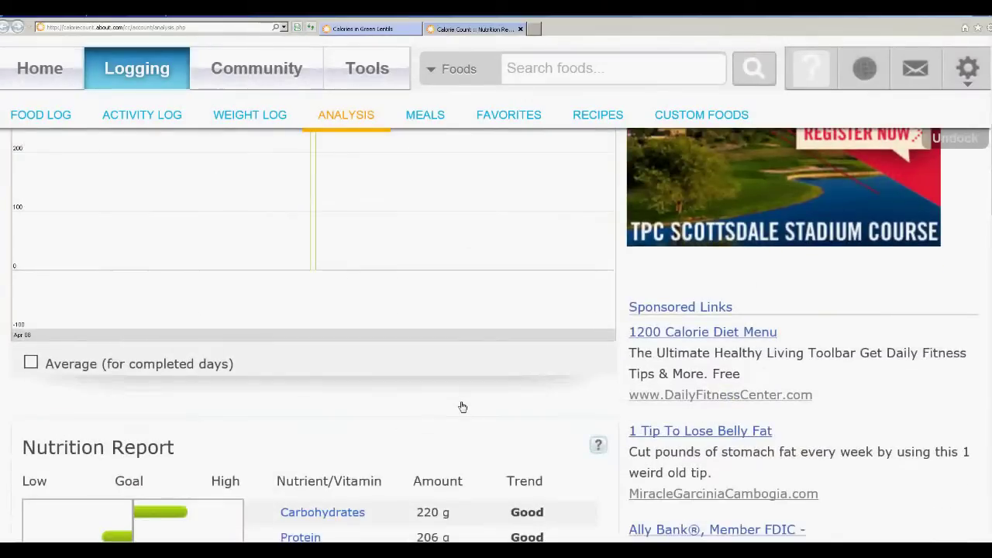
scroll(462, 407, "down", 2)
mouse_move(461, 387)
left_mouse_down()
mouse_move(393, 393)
mouse_move(467, 389)
left_mouse_up()
left_click(475, 407)
left_click_drag(414, 415, 465, 412)
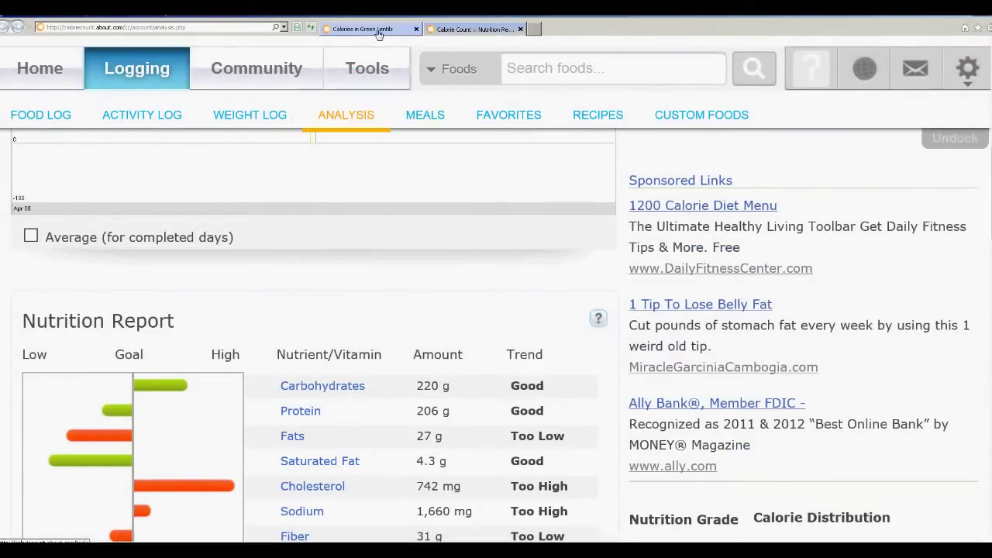
- Return to the food log tab, change the current meal to Dinner and search the food database for peanut butter
left_click(377, 29)
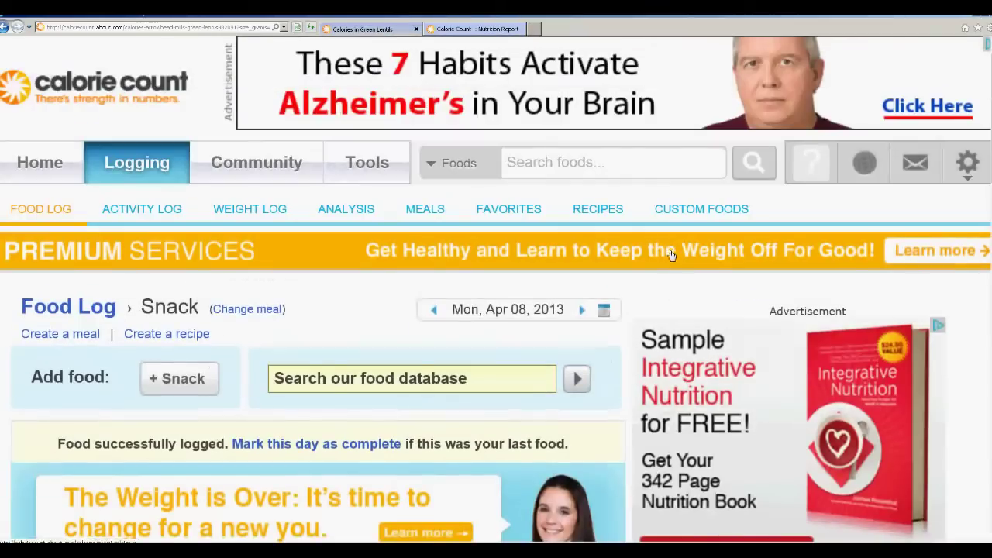
left_click(247, 308)
left_click(233, 385)
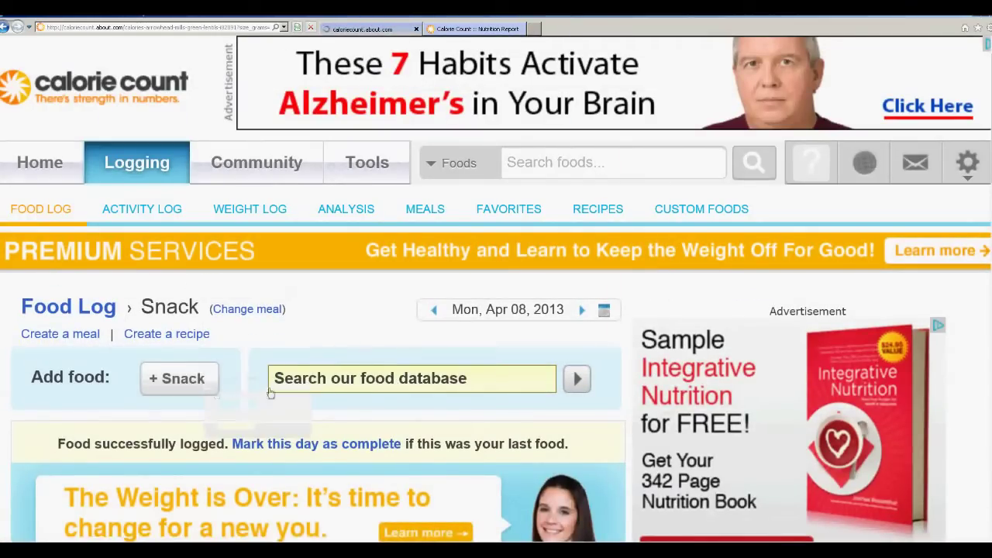
left_click(316, 381)
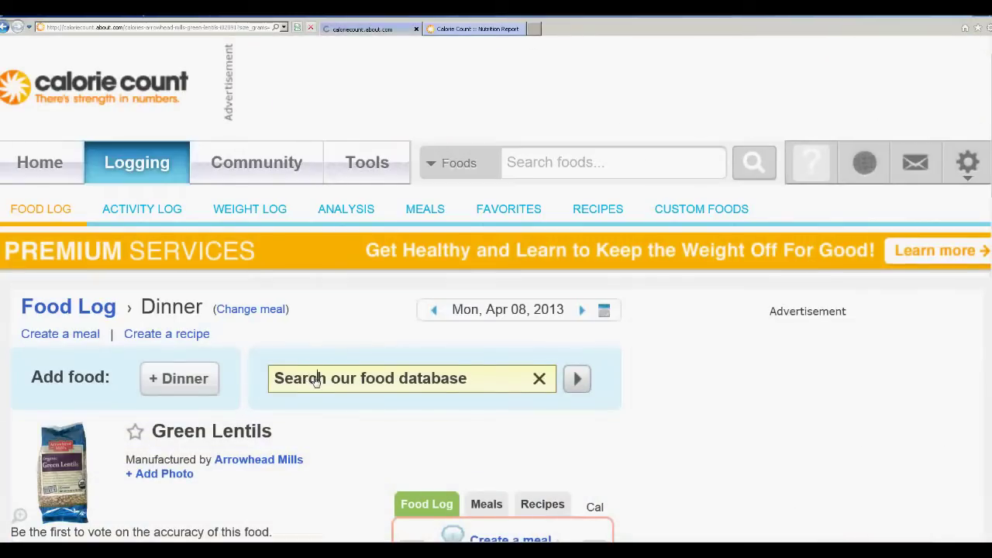
type("peanut butter")
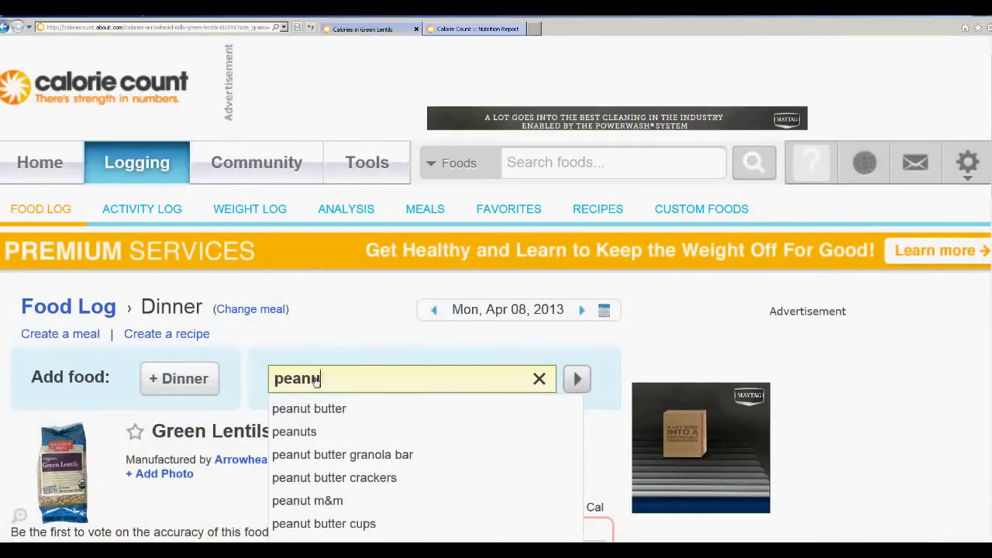
key("Return")
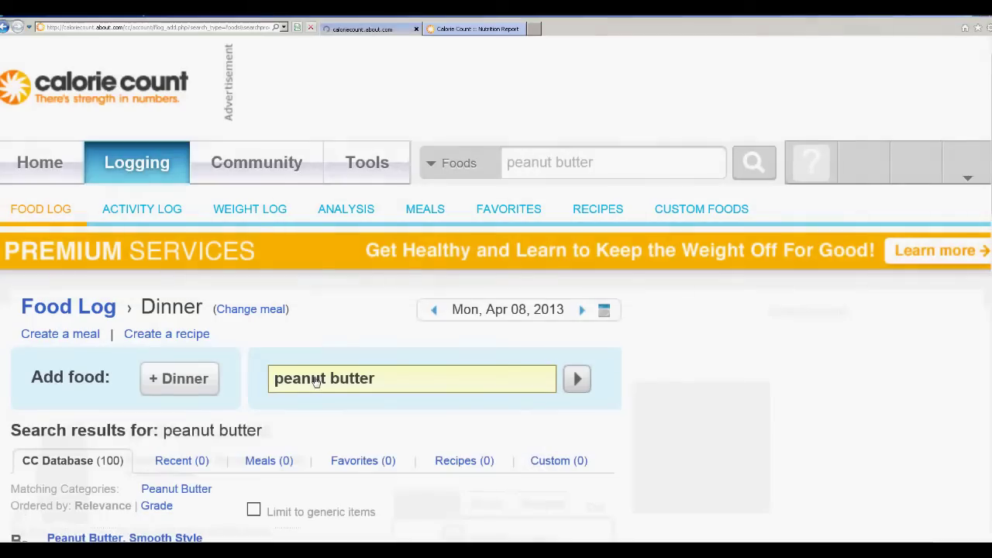
- Choose the Jif Regular Creamy peanut butter from the results and log 2 tbsp of it under Dinner
scroll(299, 383, "down", 3)
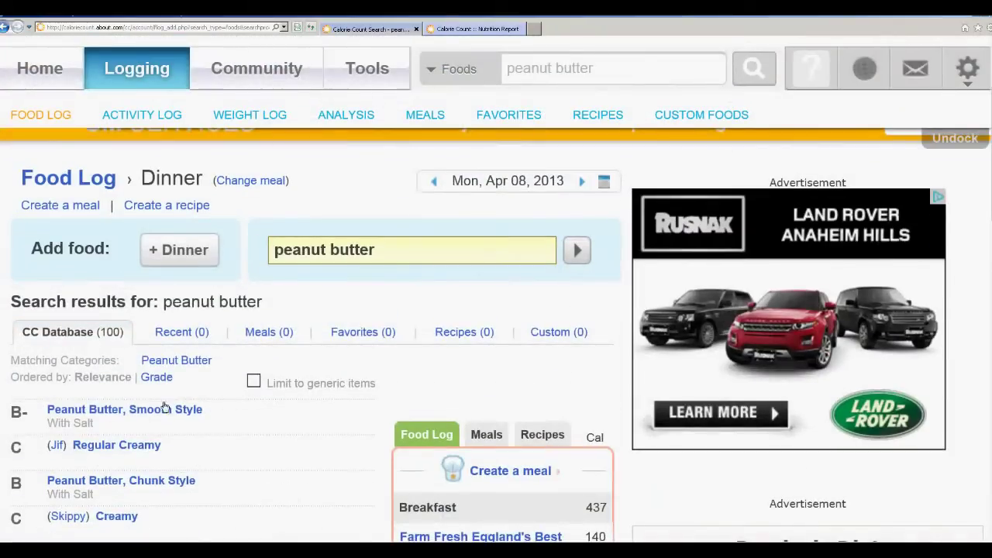
left_click(117, 445)
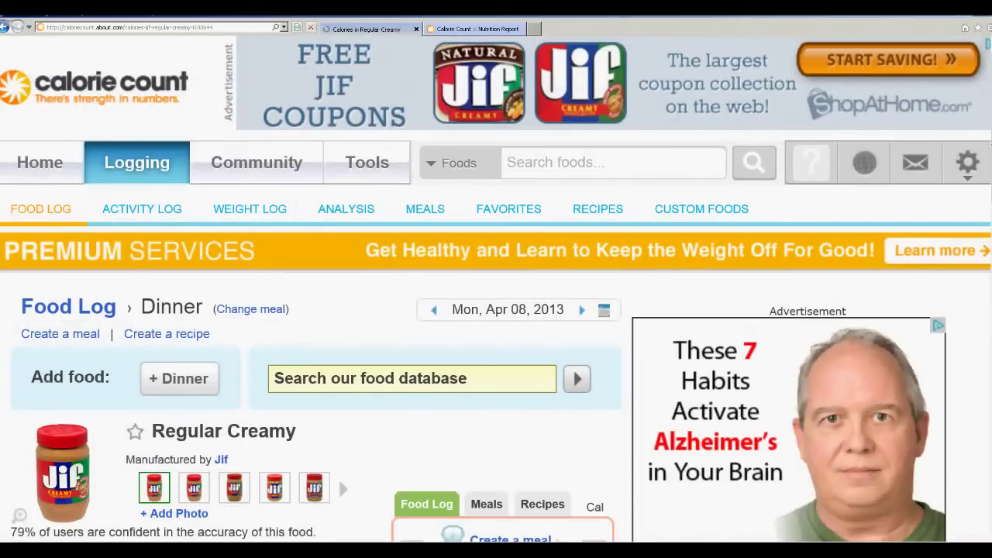
left_click_drag(990, 130, 988, 244)
scroll(333, 256, "up", 4)
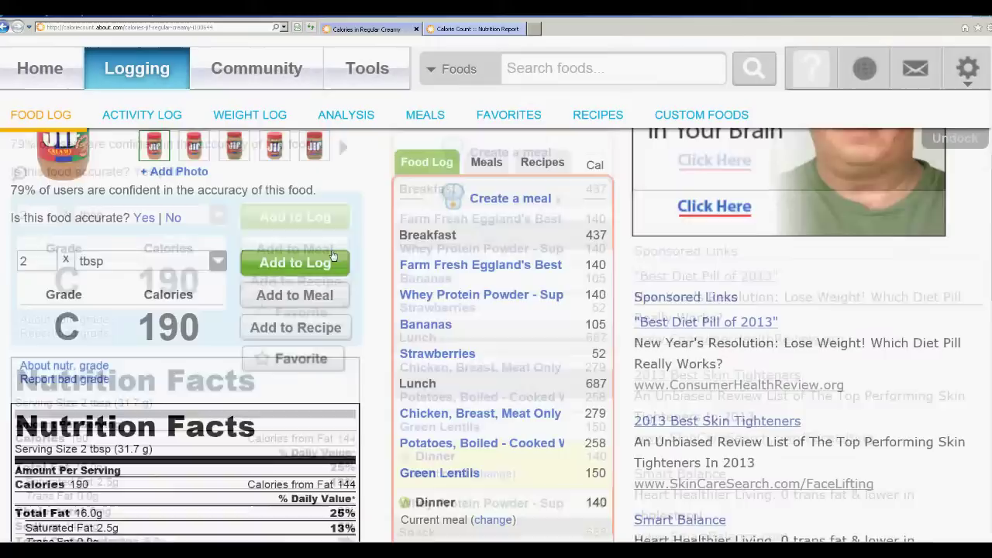
scroll(332, 256, "down", 1)
scroll(333, 255, "down", 1)
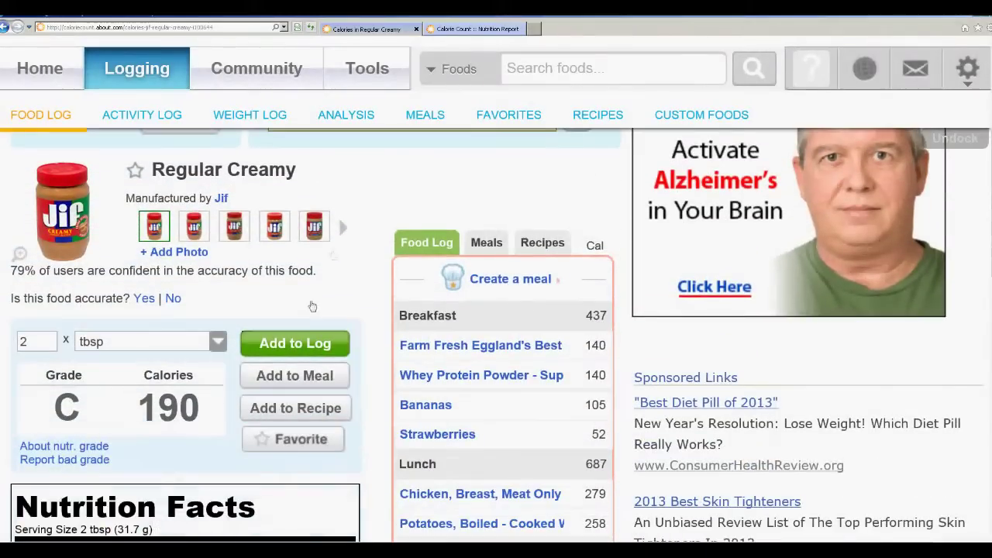
left_click(285, 341)
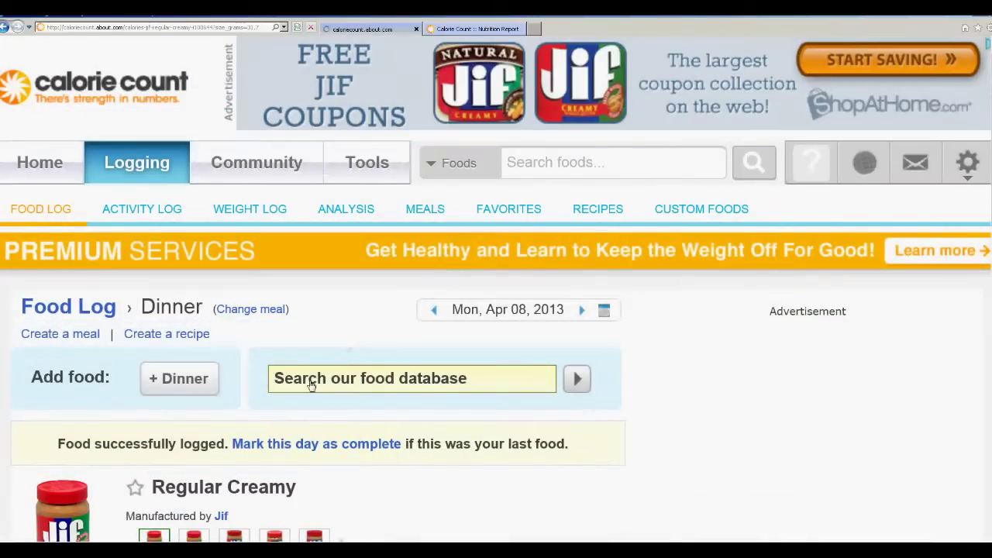
- Search the food database for heavy cream to add to Dinner
left_click(311, 386)
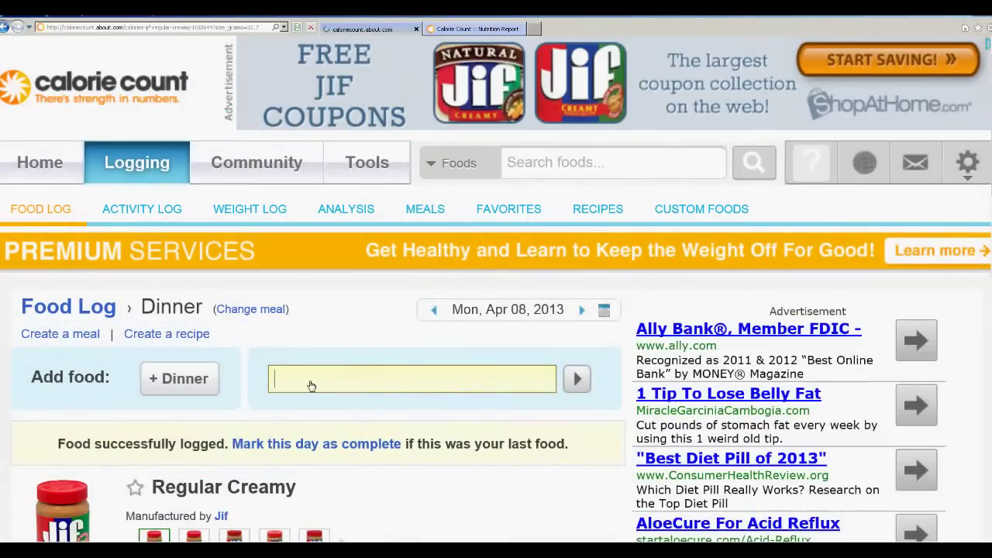
type("heavy whi")
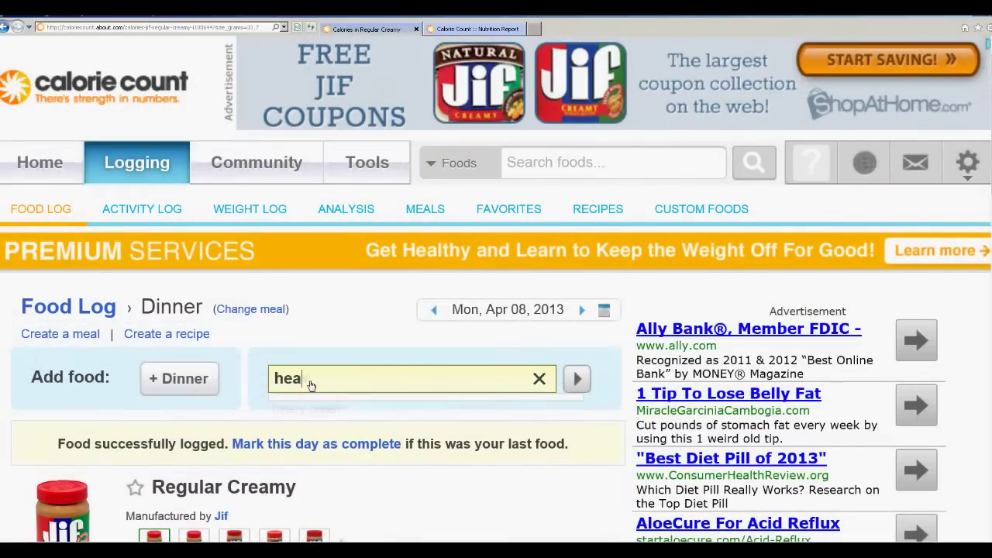
key("BackSpace")
type("c")
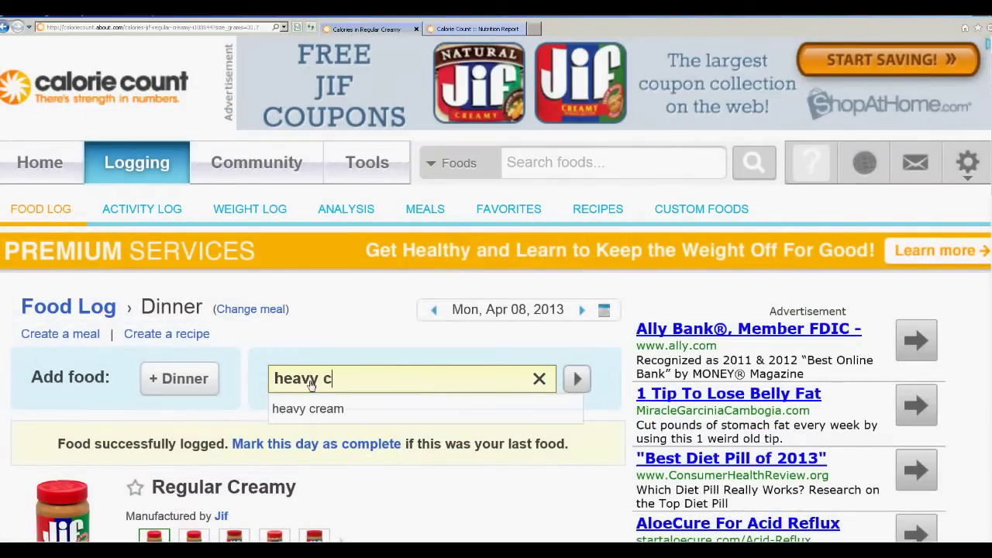
type("ream")
key("Return")
- Choose Cream, Fluid, Heavy Whipping from the results and log 2 tbsp of it under Dinner
scroll(320, 393, "down", 3)
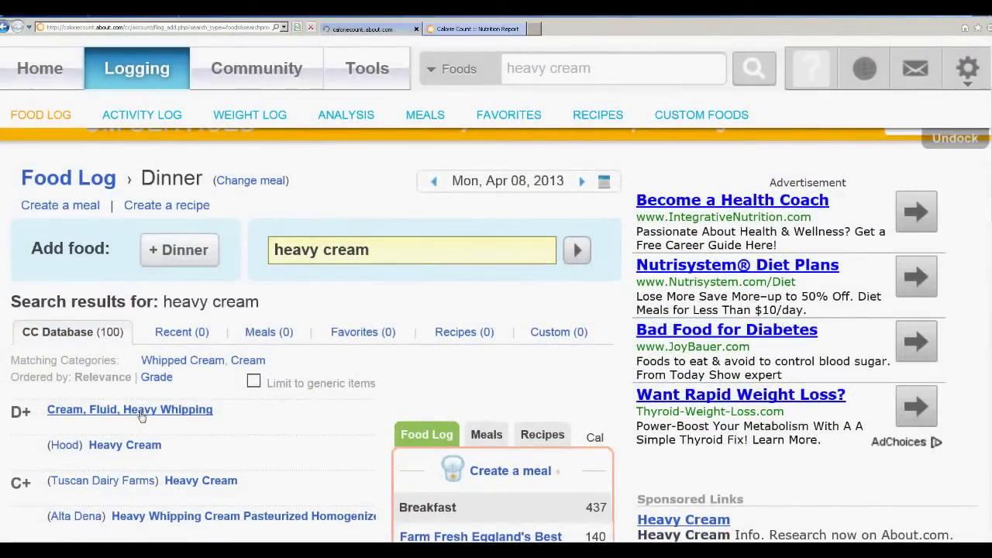
left_click(139, 411)
scroll(124, 418, "down", 2)
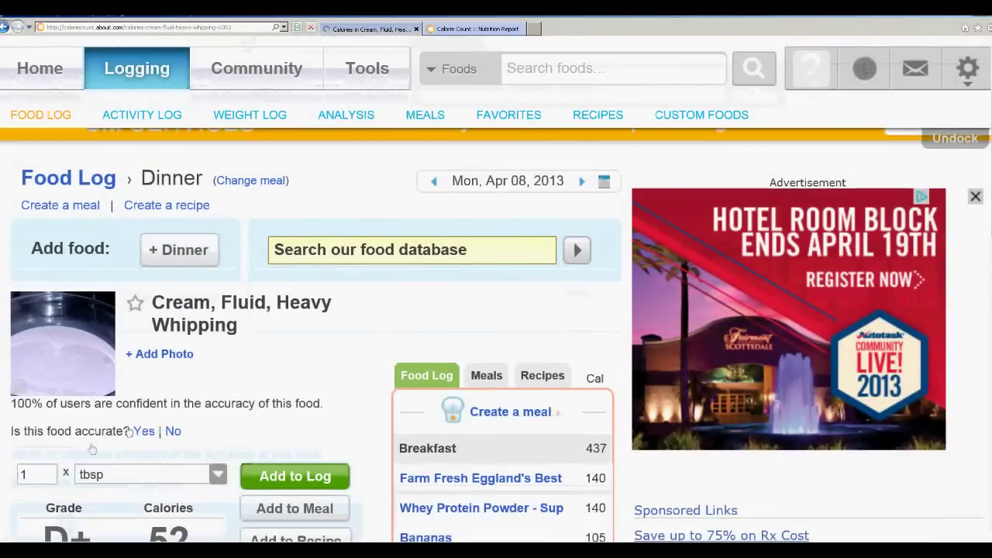
scroll(77, 448, "down", 1)
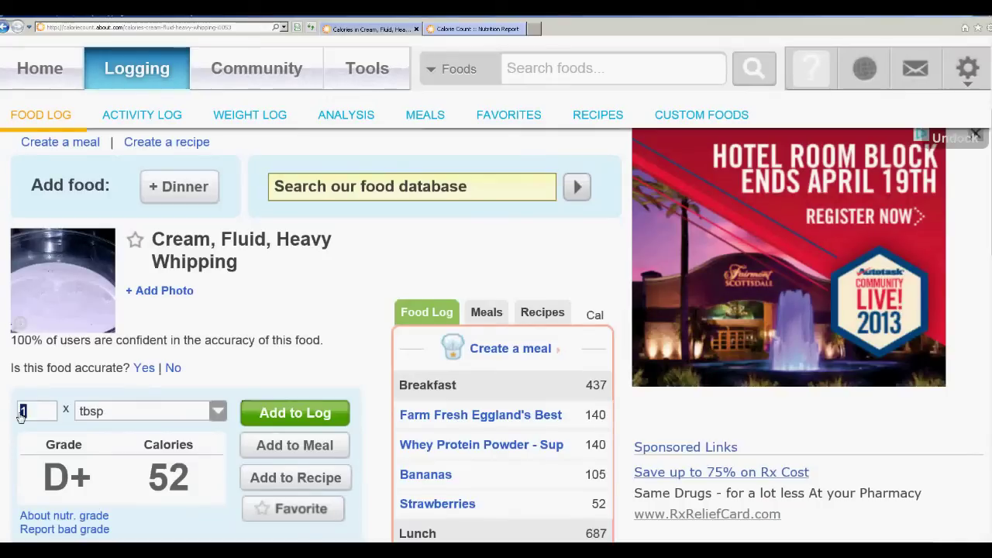
type("2")
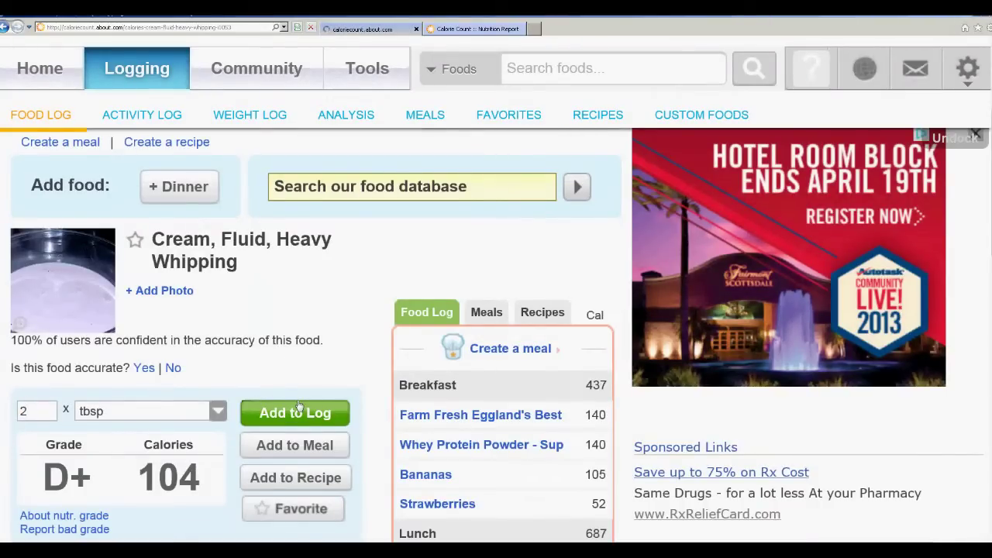
left_click(299, 408)
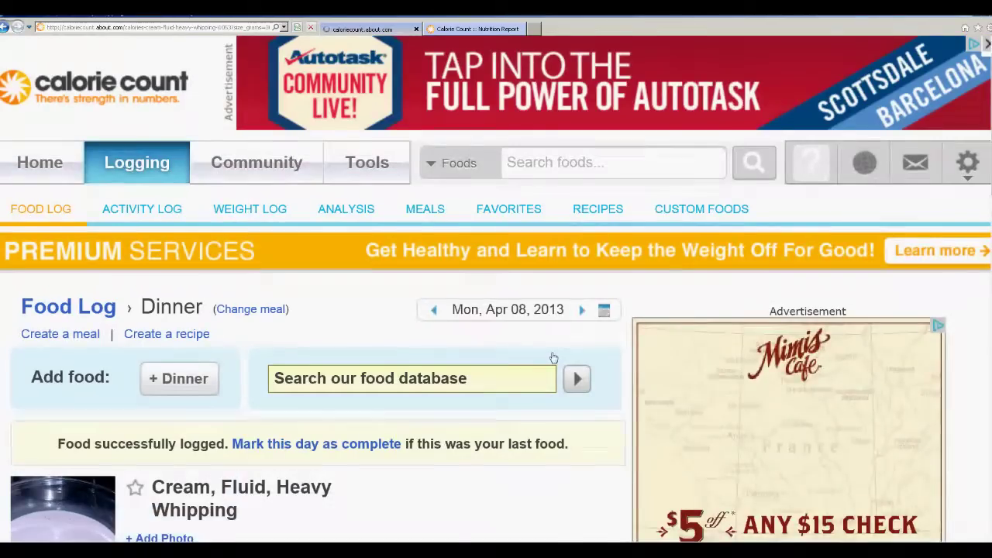
- Review the cream's total fat, the dinner entries and the day's calorie total against the daily caloric intake target
scroll(552, 359, "down", 1)
scroll(553, 358, "down", 8)
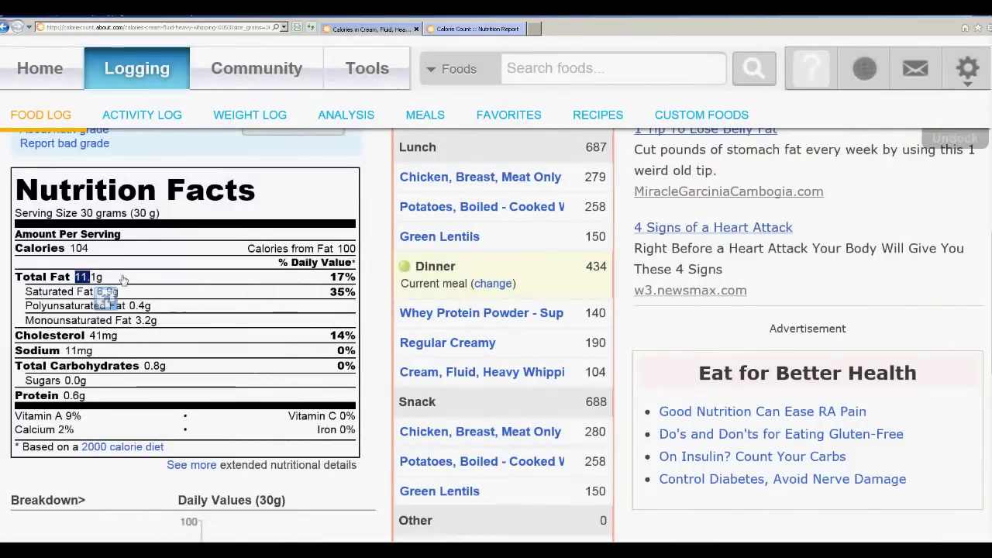
scroll(372, 281, "up", 1)
scroll(372, 281, "down", 4)
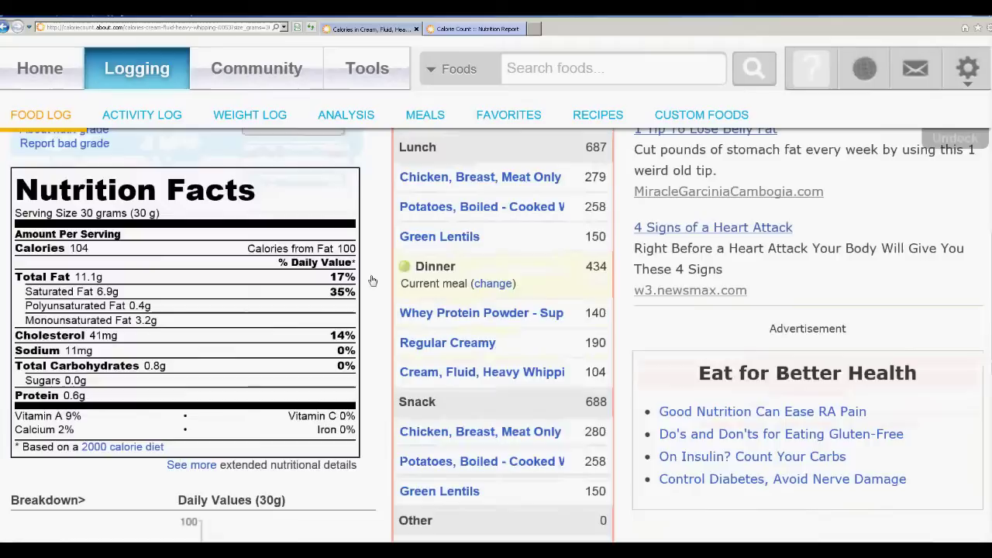
scroll(371, 281, "down", 1)
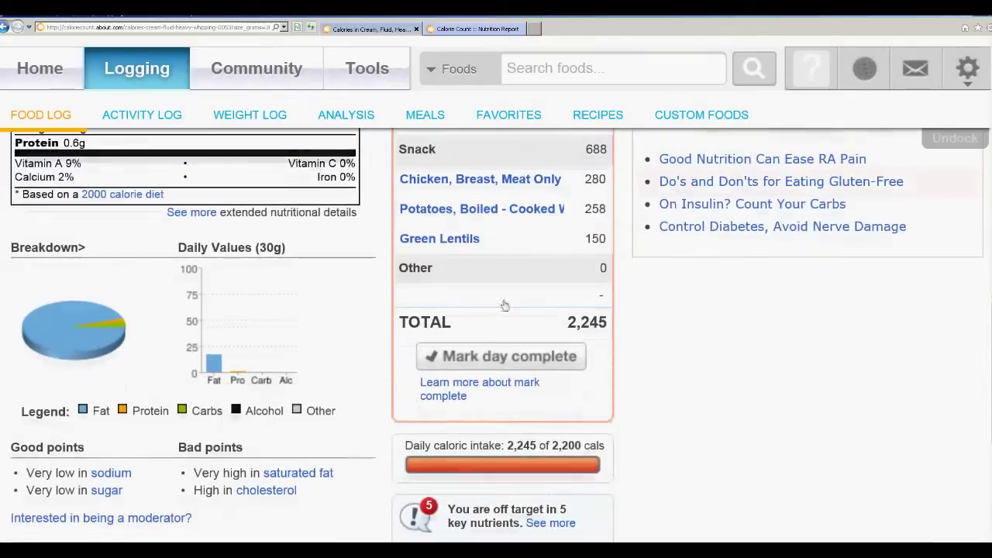
left_click(602, 328)
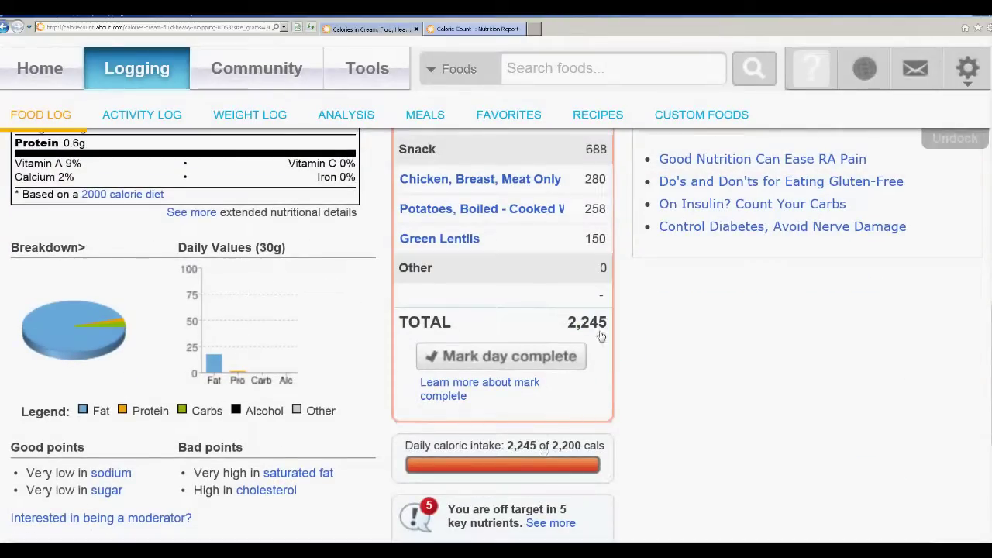
left_click_drag(609, 322, 581, 324)
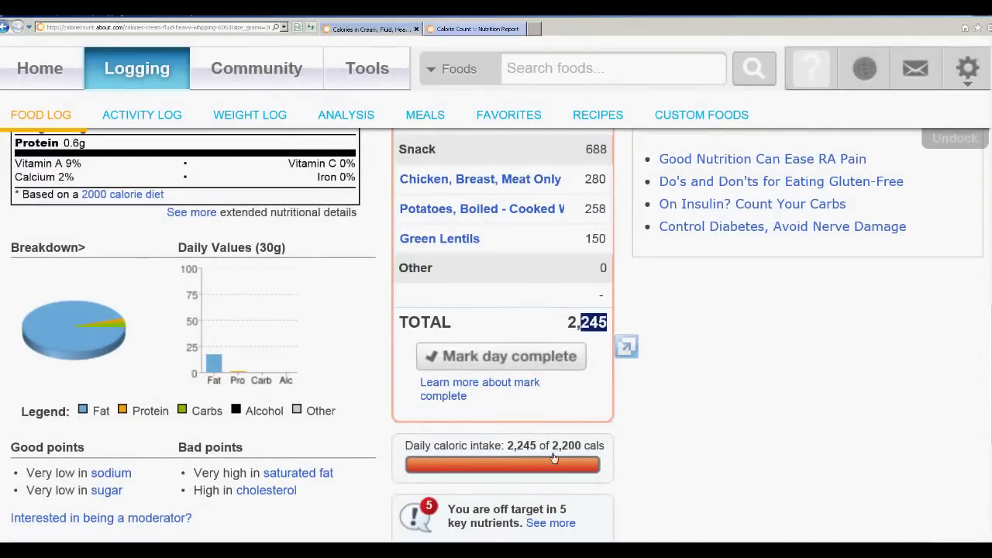
left_click_drag(568, 448, 537, 447)
left_click(665, 405)
scroll(676, 394, "up", 4)
scroll(675, 393, "up", 5)
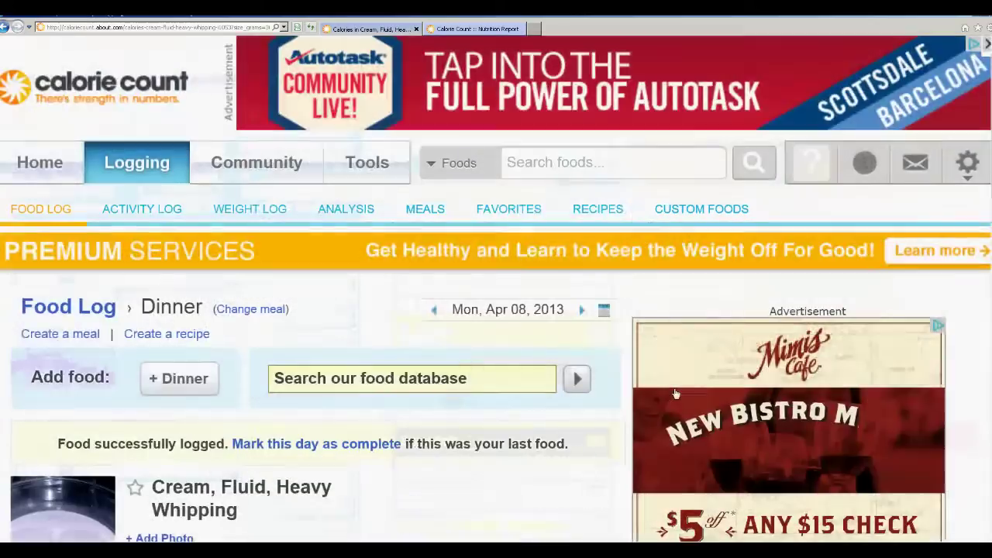
- Reload the Nutrition Report in the other tab and examine the day's updated carbohydrate, protein and fat amounts
left_click(441, 28)
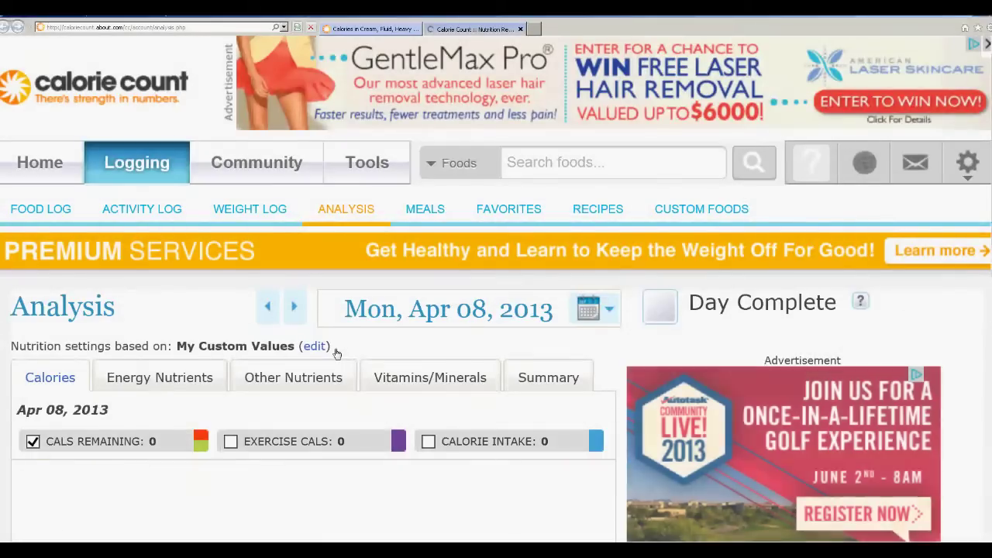
scroll(594, 326, "down", 10)
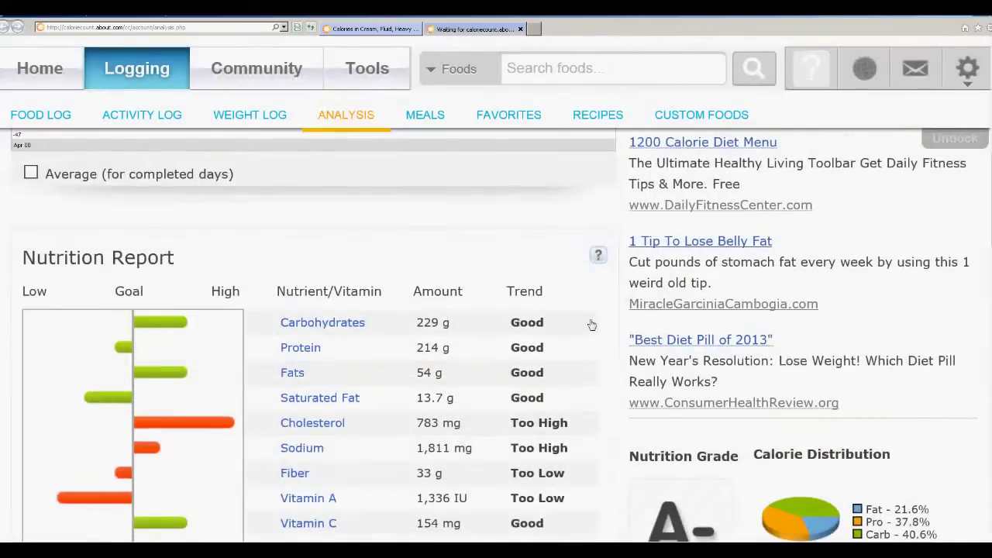
scroll(591, 325, "down", 1)
left_click_drag(424, 223, 433, 247)
left_click_drag(423, 198, 438, 197)
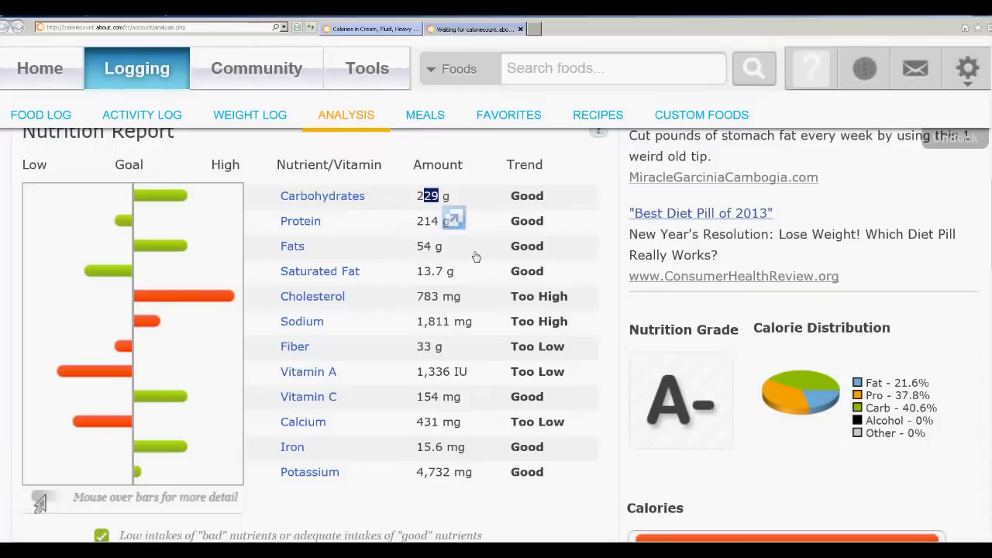
left_click_drag(425, 248, 432, 248)
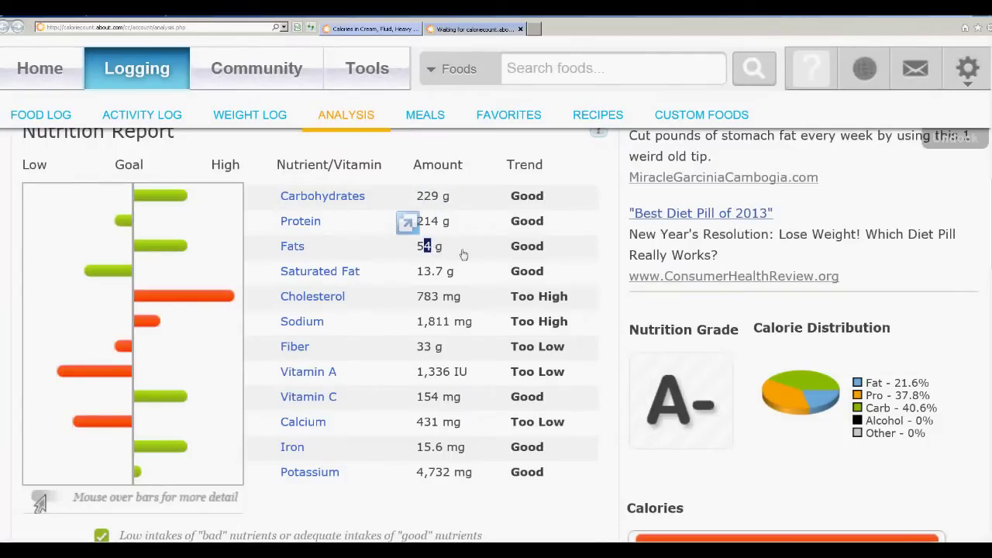
left_click(463, 254)
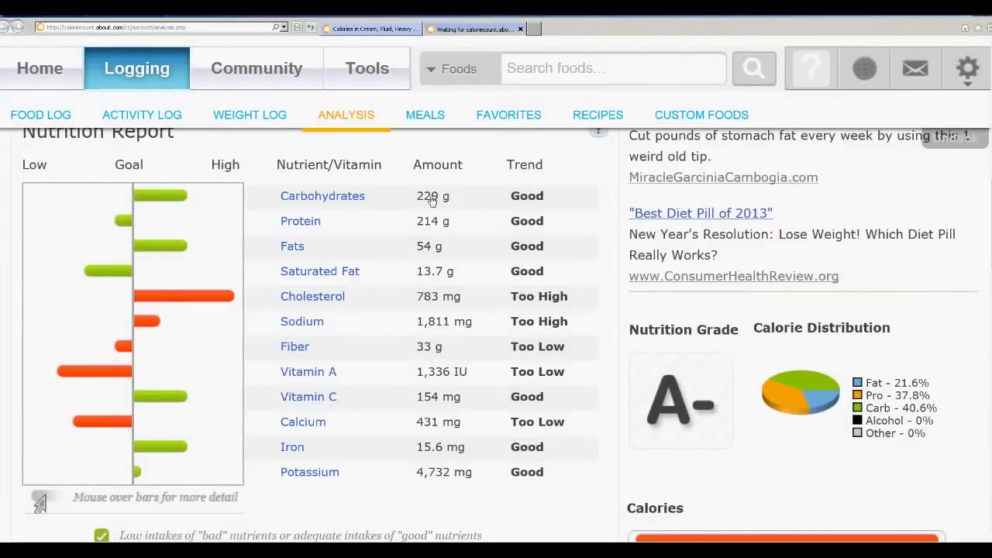
left_click_drag(418, 223, 423, 199)
left_click(463, 244)
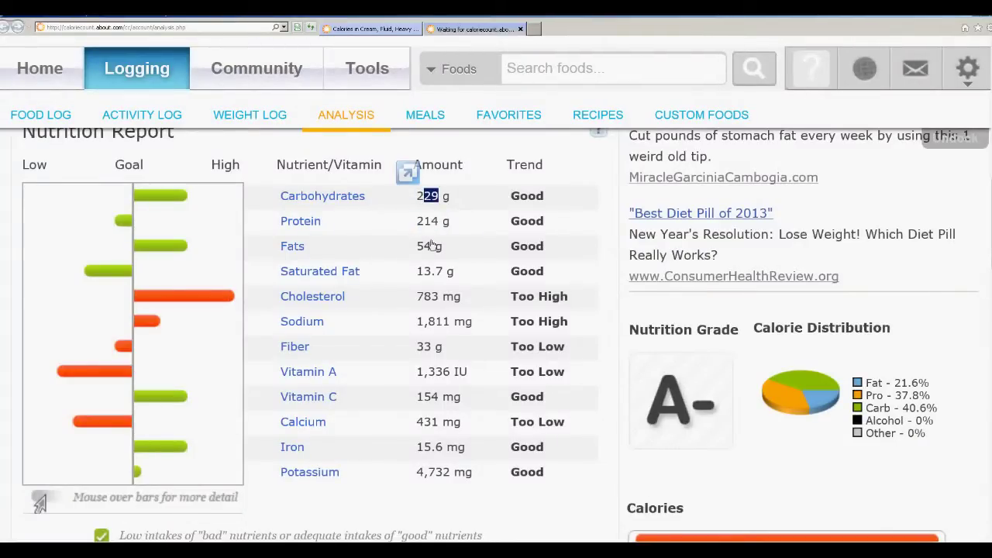
left_click_drag(433, 249, 416, 255)
left_click_drag(437, 198, 410, 202)
left_click(424, 246)
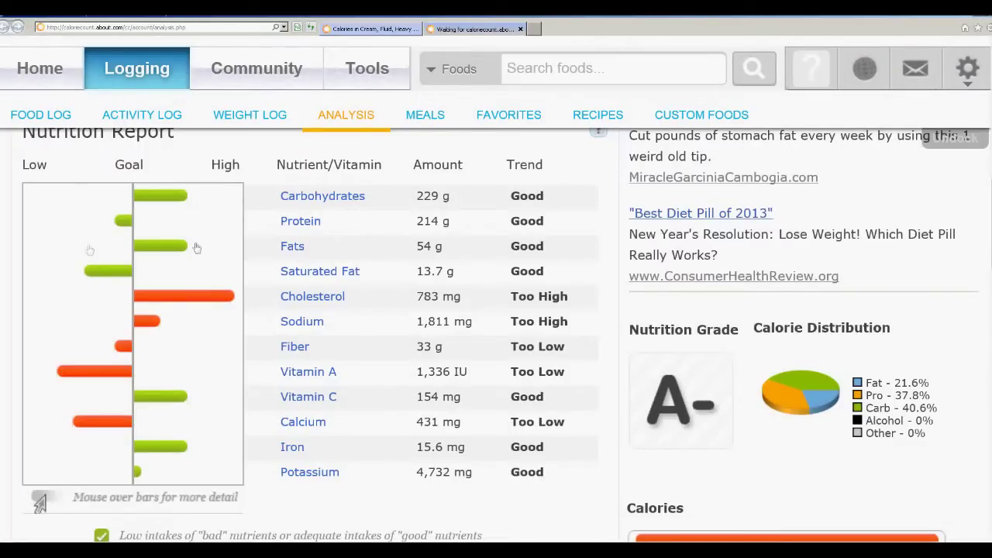
left_click_drag(440, 221, 713, 214)
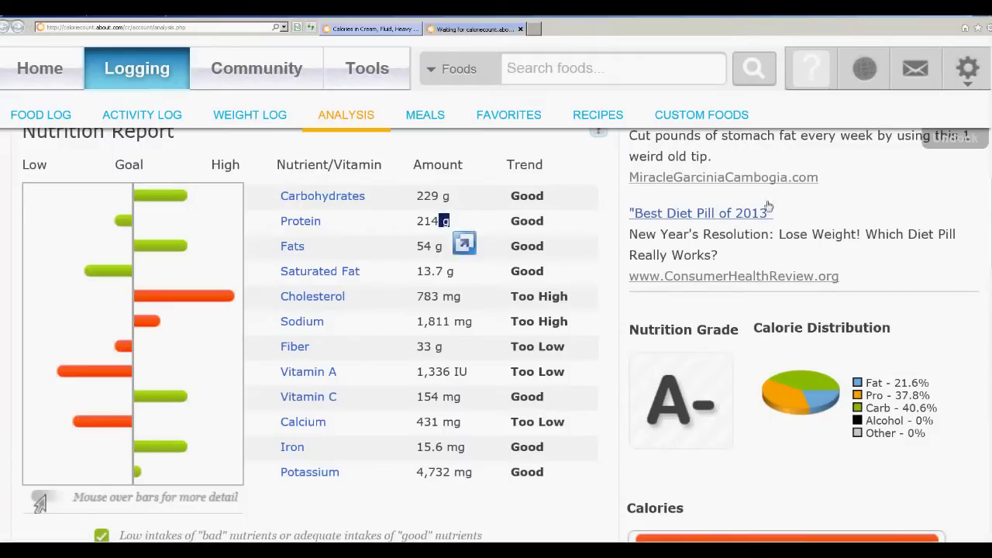
left_click(471, 223)
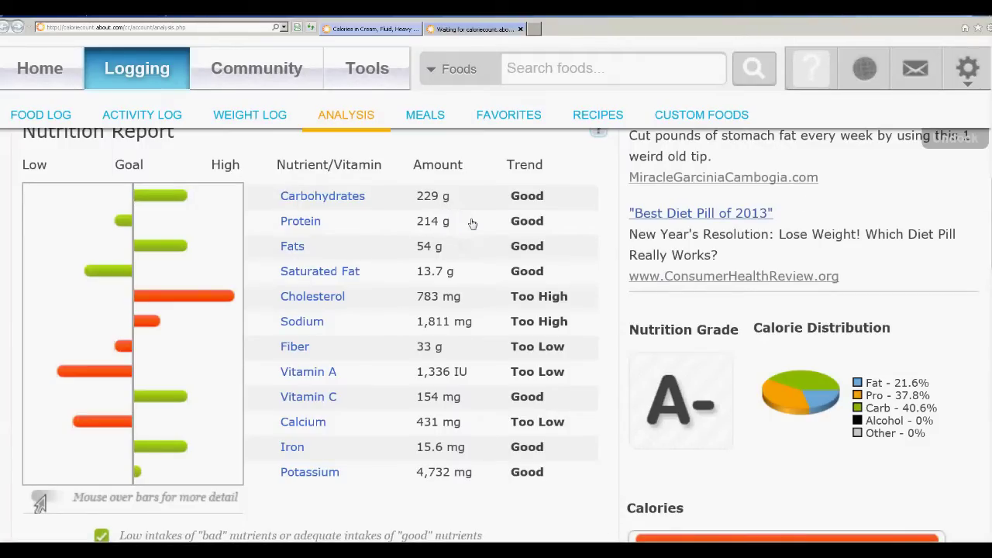